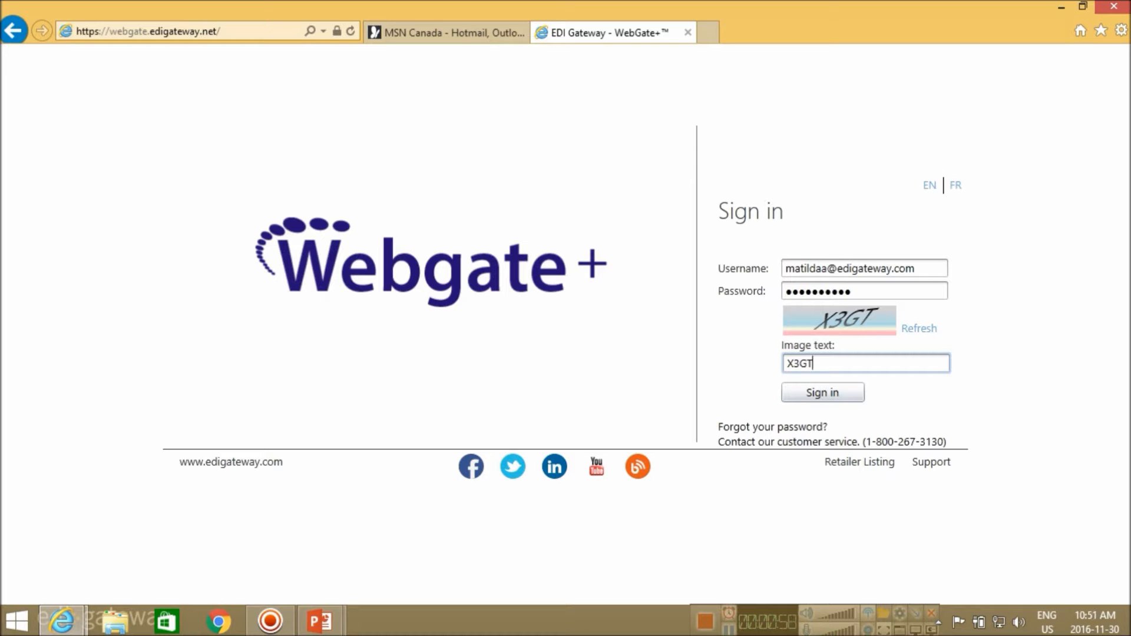
# Submit the username, password and image text to sign in to the vendor account
pyautogui.press('Return')
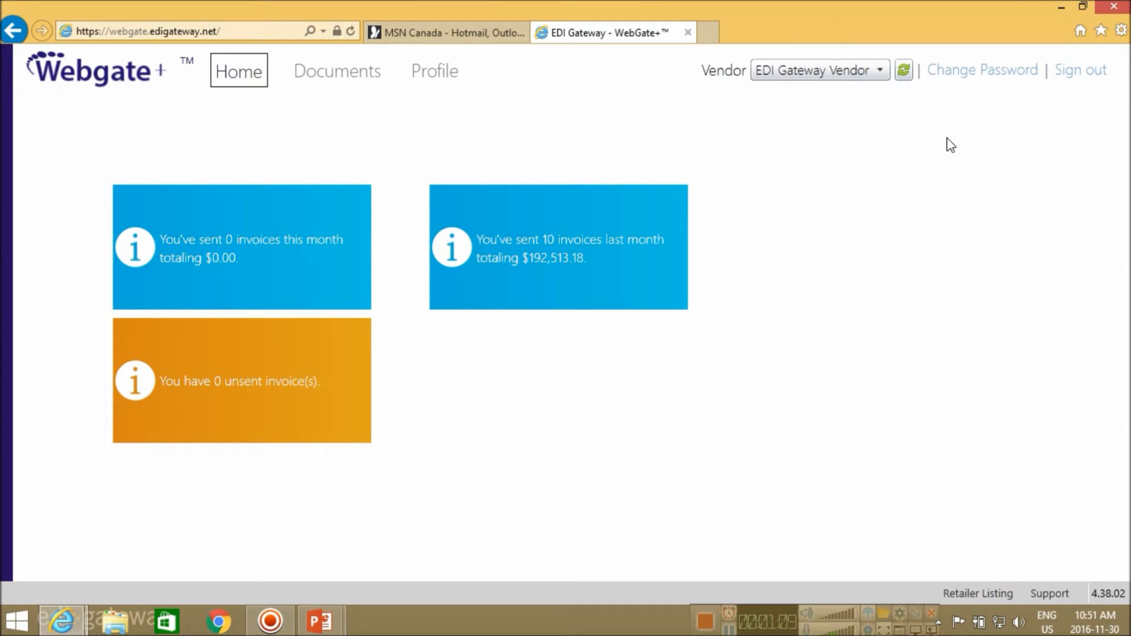
# Search the Documents list filtered to retailer Harvard Drug Group
pyautogui.click(330, 71)
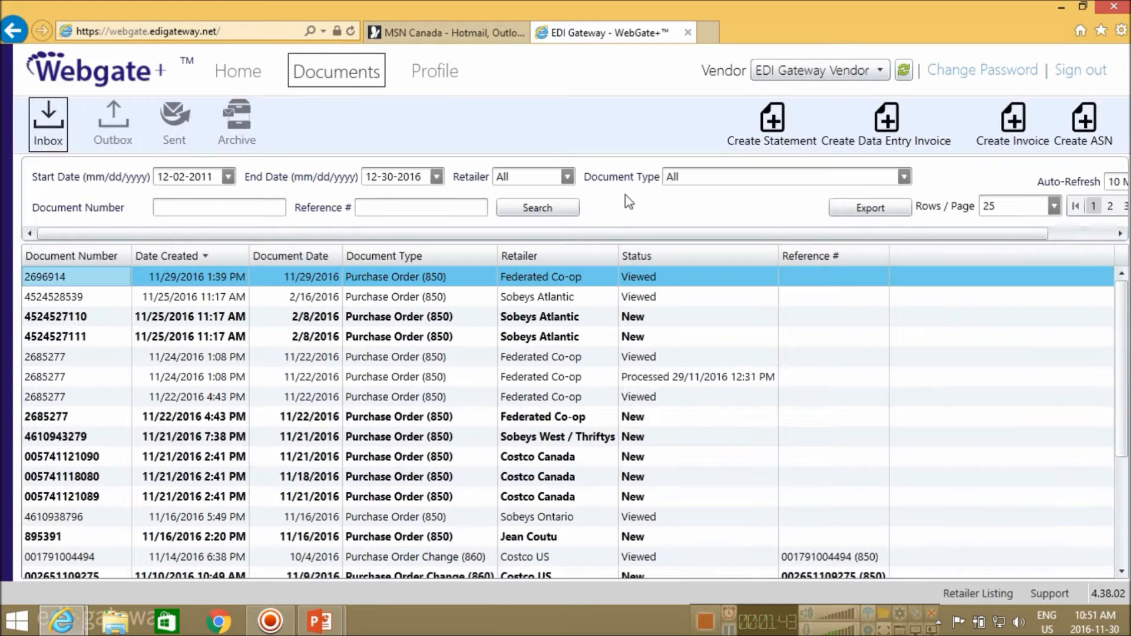
pyautogui.click(568, 177)
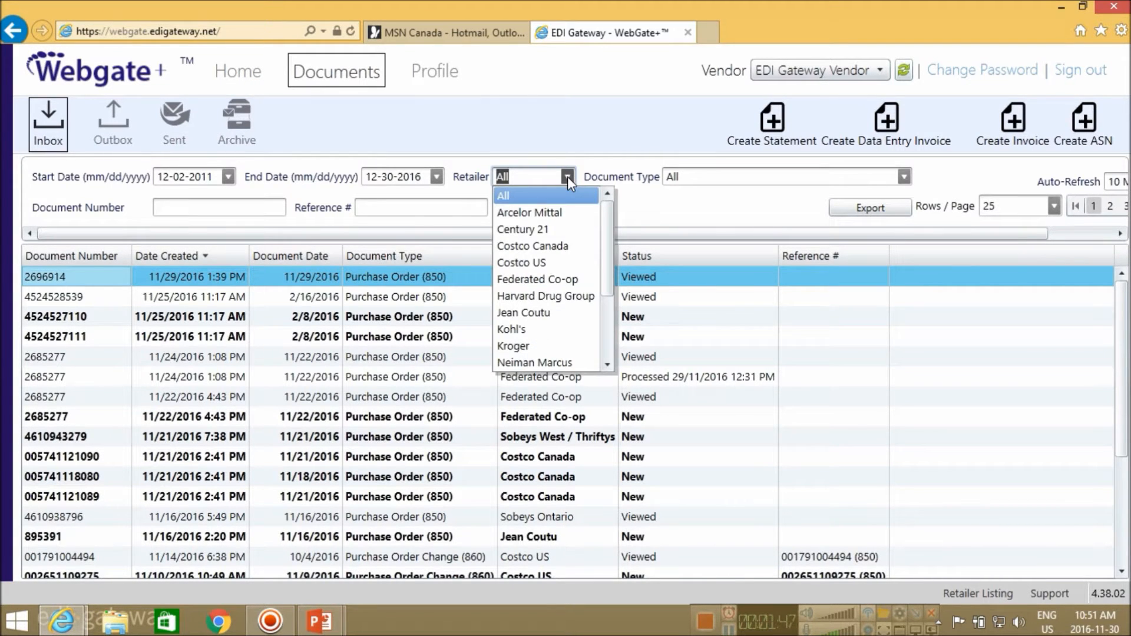
pyautogui.click(557, 297)
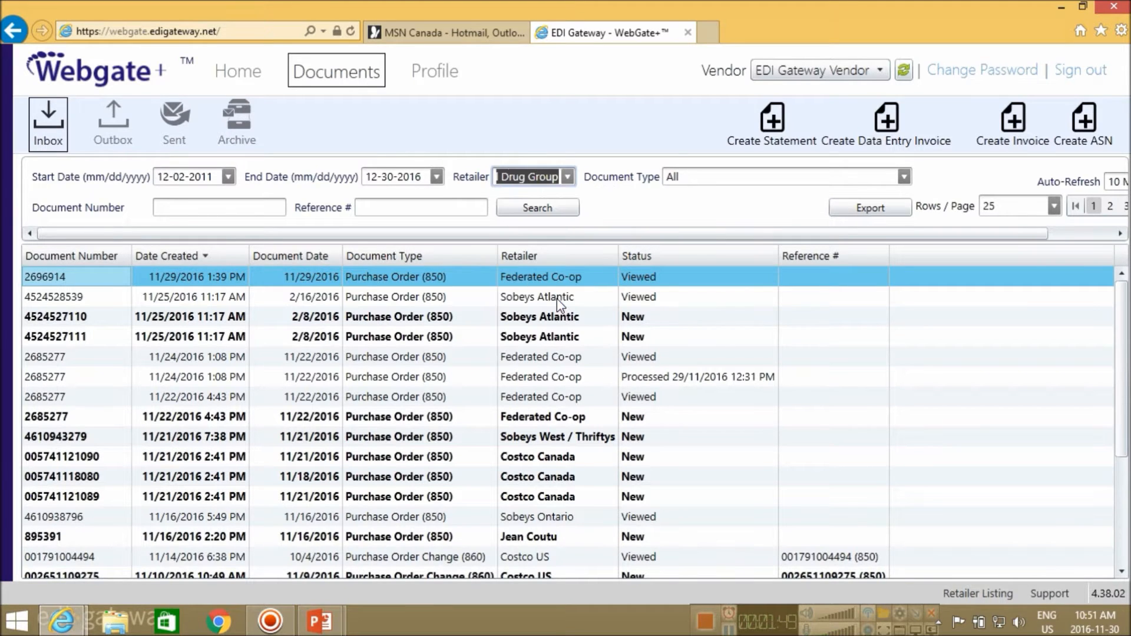
pyautogui.click(543, 210)
# Create an invoice from the 7/14/2016 purchase order M524859
pyautogui.click(101, 321)
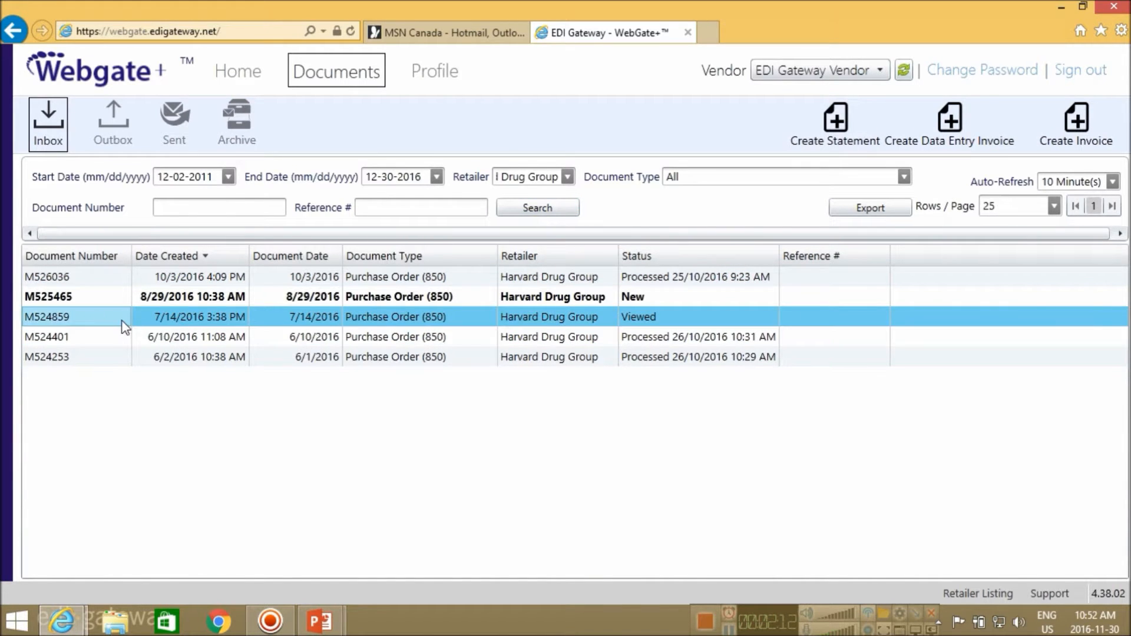
pyautogui.rightClick(109, 319)
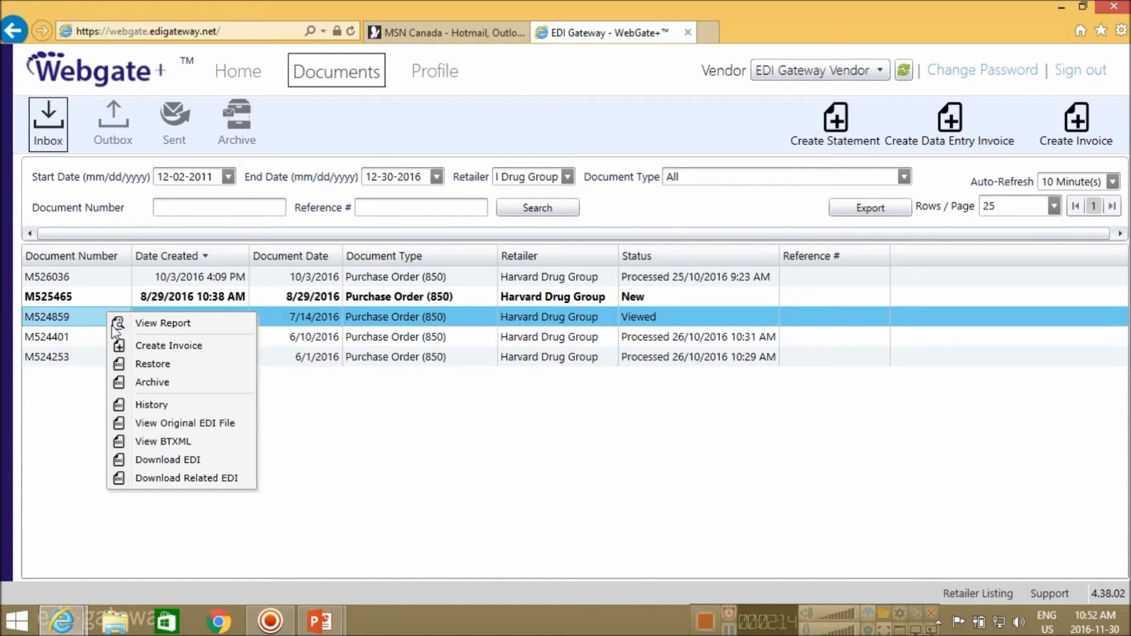
pyautogui.click(161, 348)
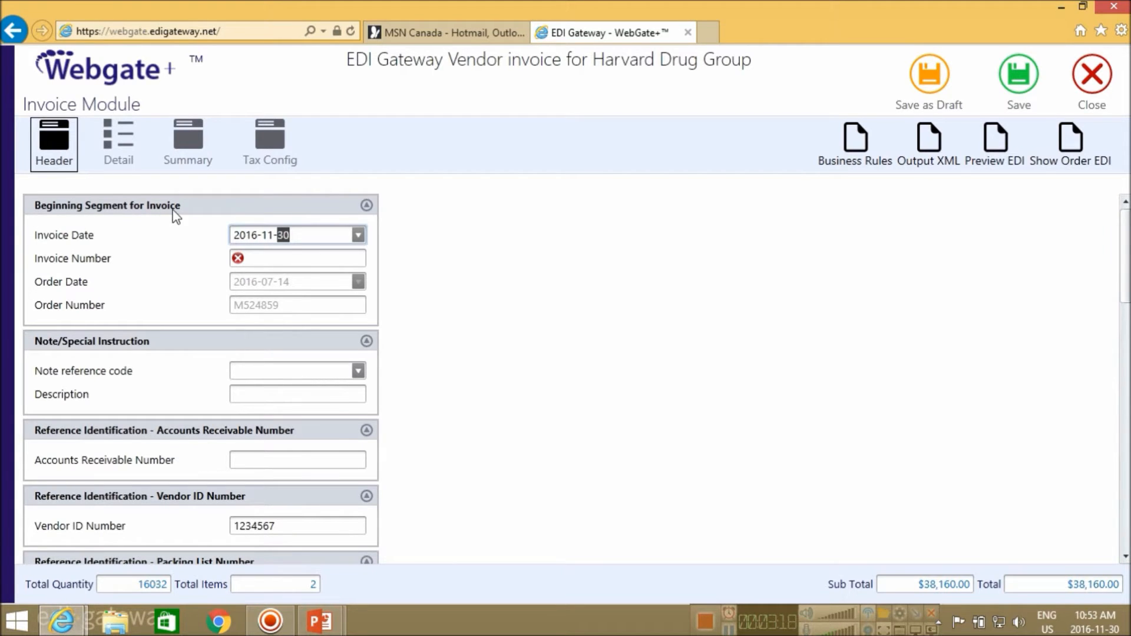
# Set the invoice date to 2016-11-28 and the invoice number to 123456
pyautogui.doubleClick(321, 234)
pyautogui.click(358, 236)
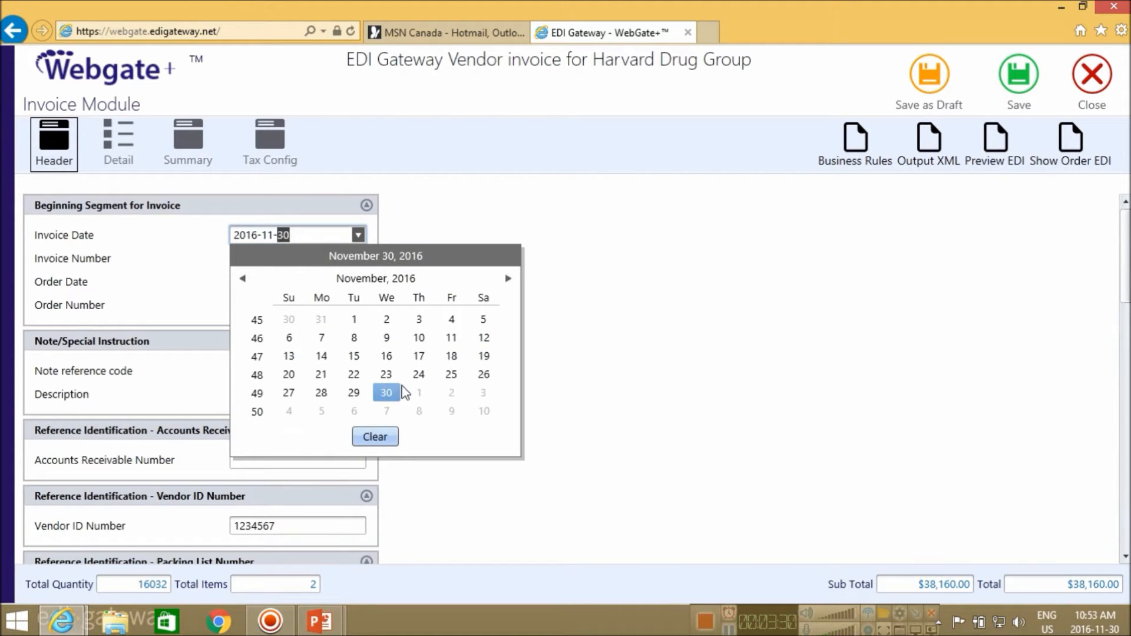
pyautogui.click(321, 392)
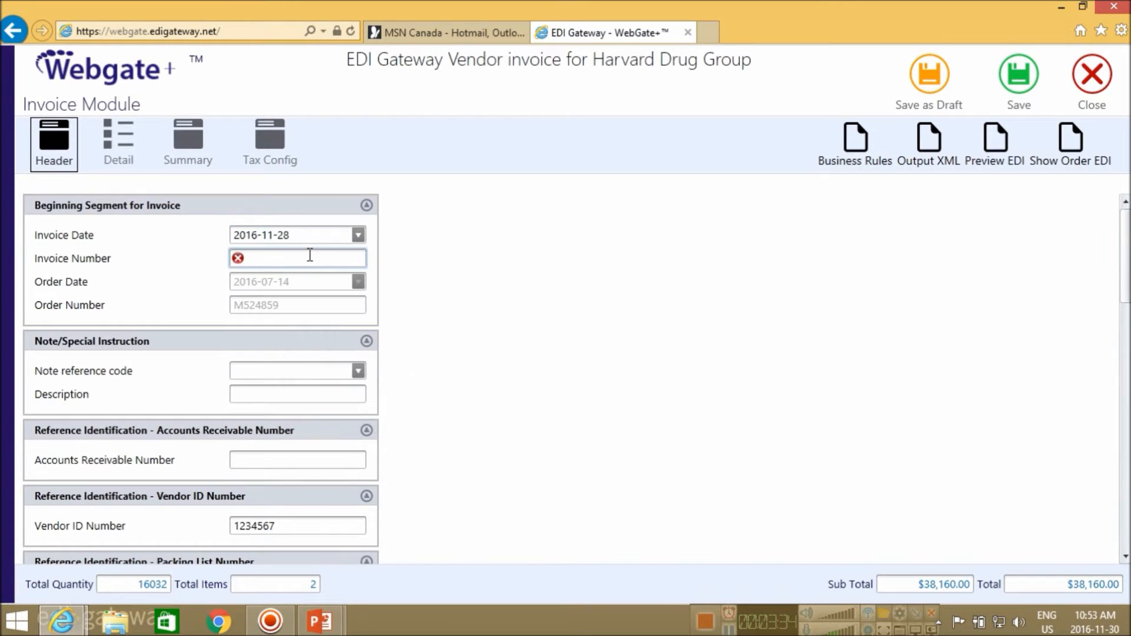
pyautogui.write('123456')
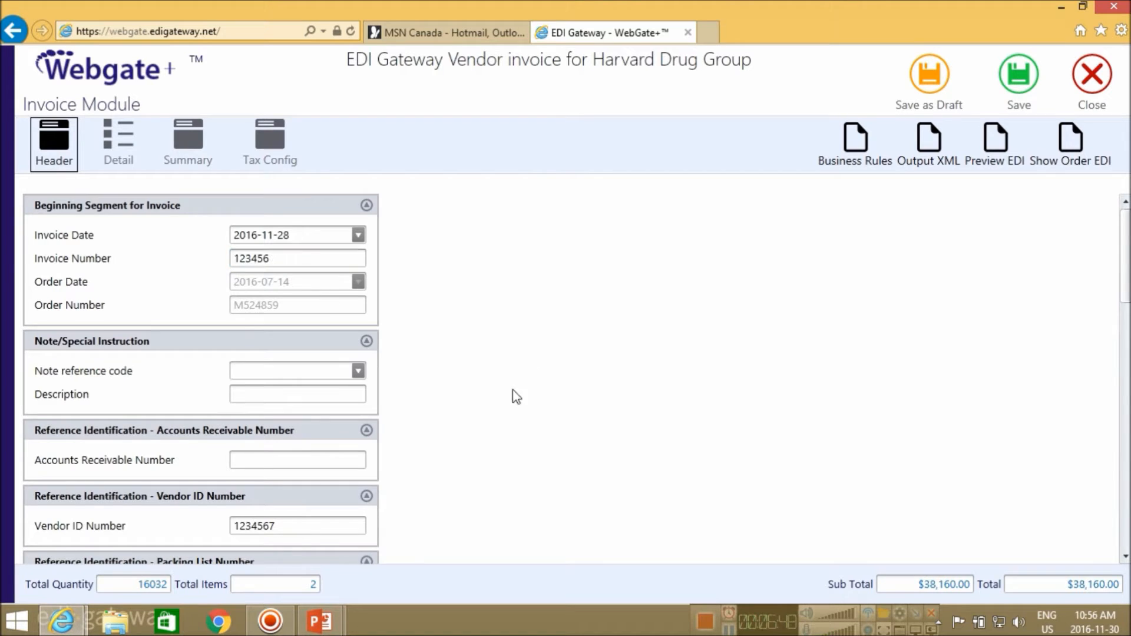
# Set the invoice Vendor to the COMPANY NAME remit-to location
pyautogui.scroll(-3, 512, 397)
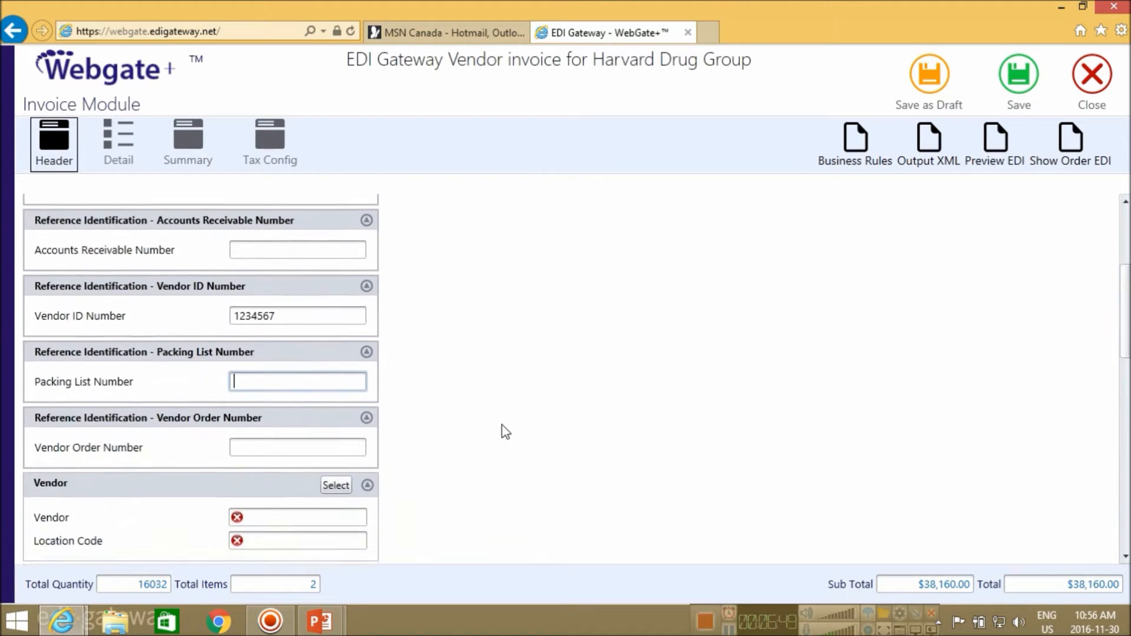
pyautogui.scroll(-2, 505, 432)
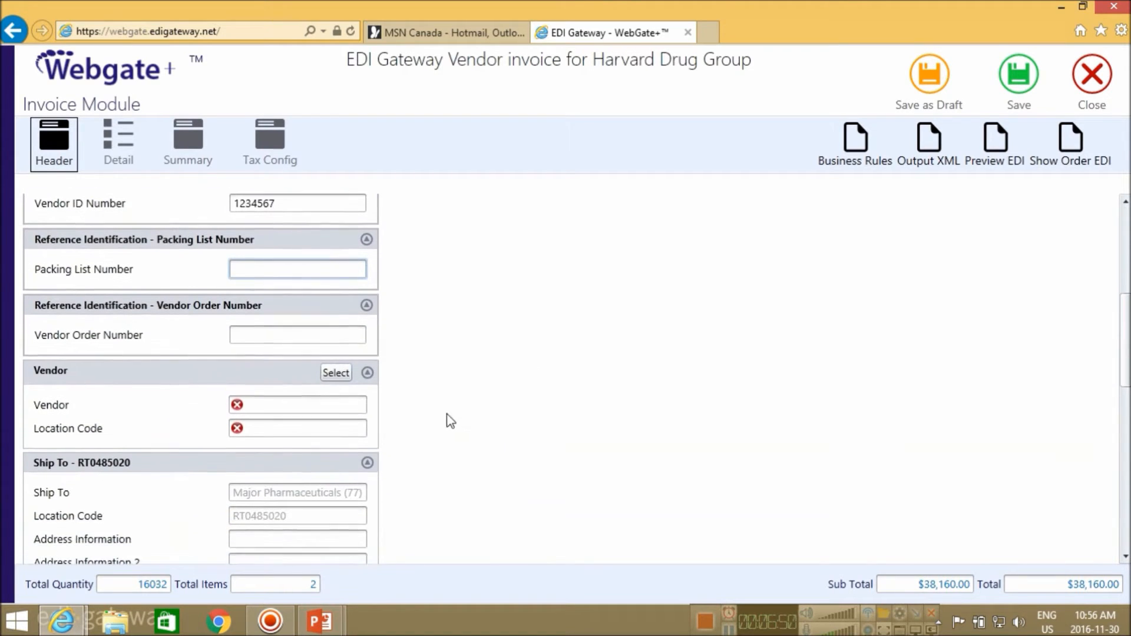
pyautogui.click(335, 366)
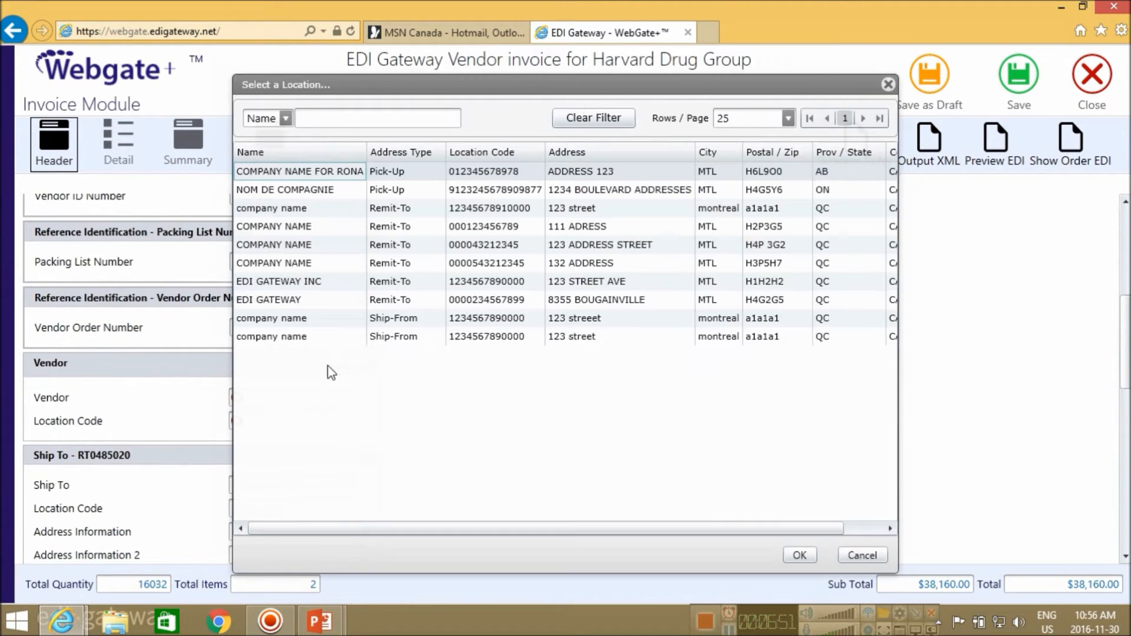
pyautogui.click(423, 247)
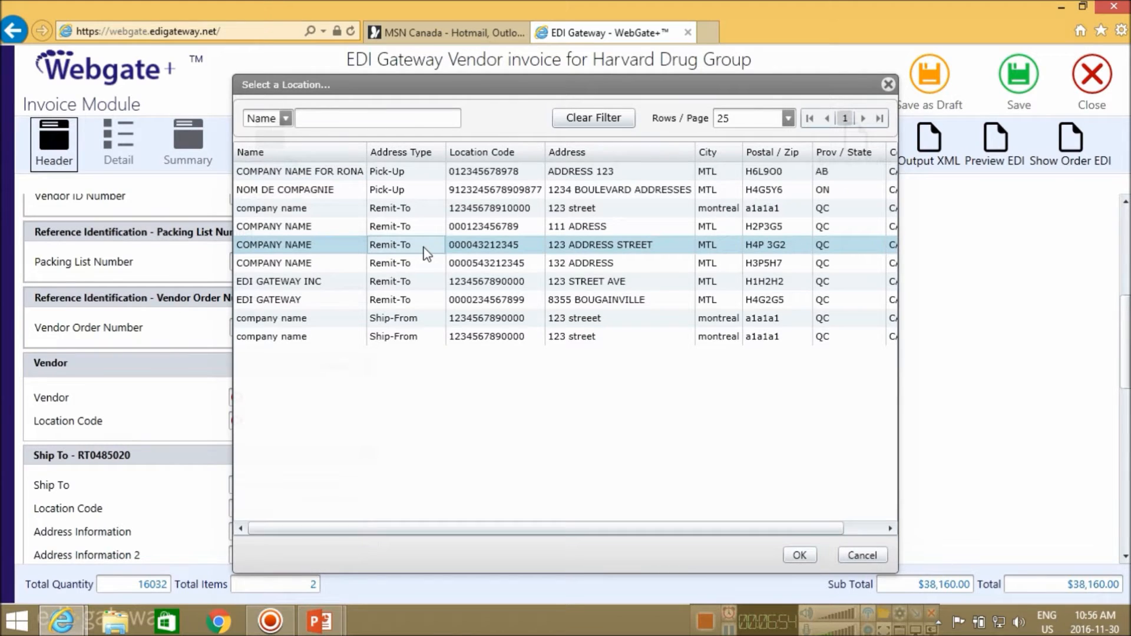
pyautogui.click(799, 556)
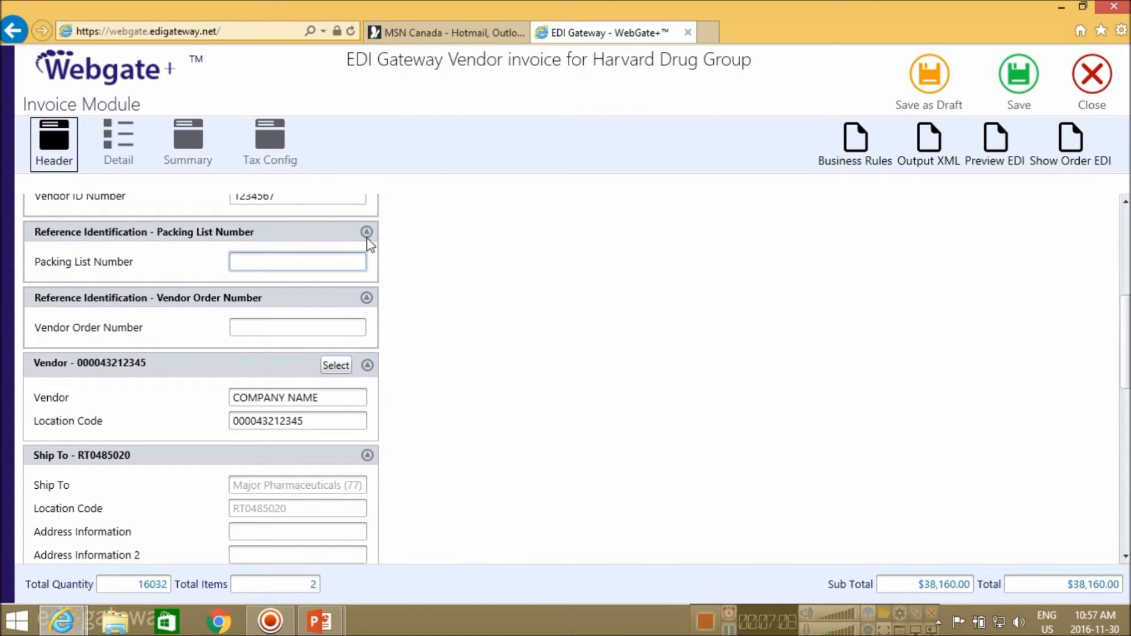
# Set the Bill-to-Party to Major Pharmaceuticals, location code RT0485020
pyautogui.scroll(-5, 523, 469)
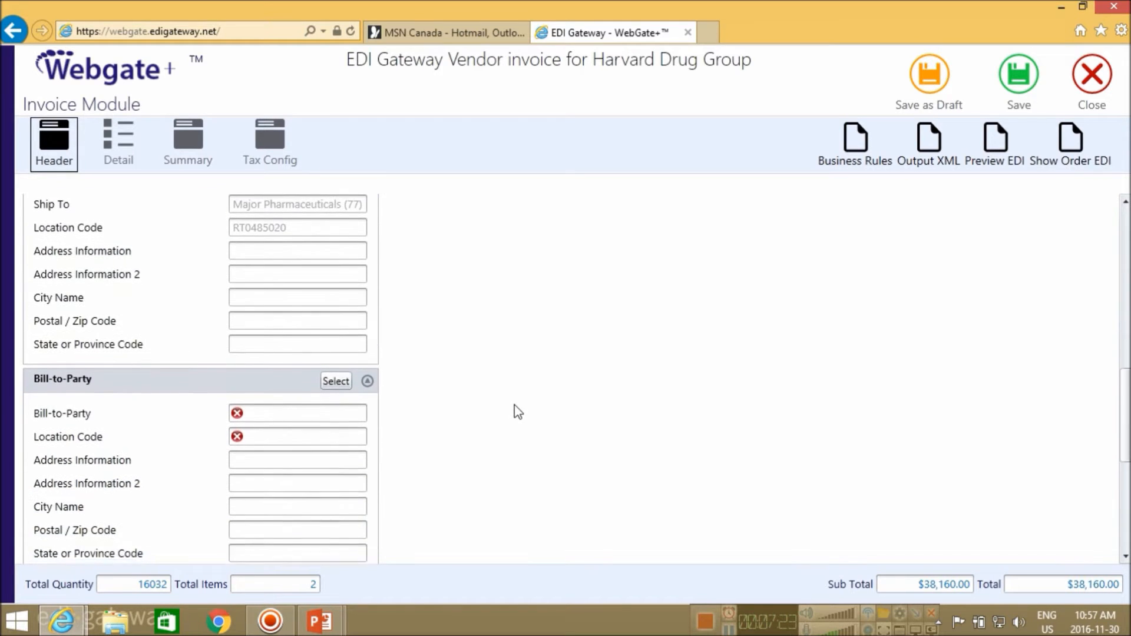
pyautogui.click(345, 373)
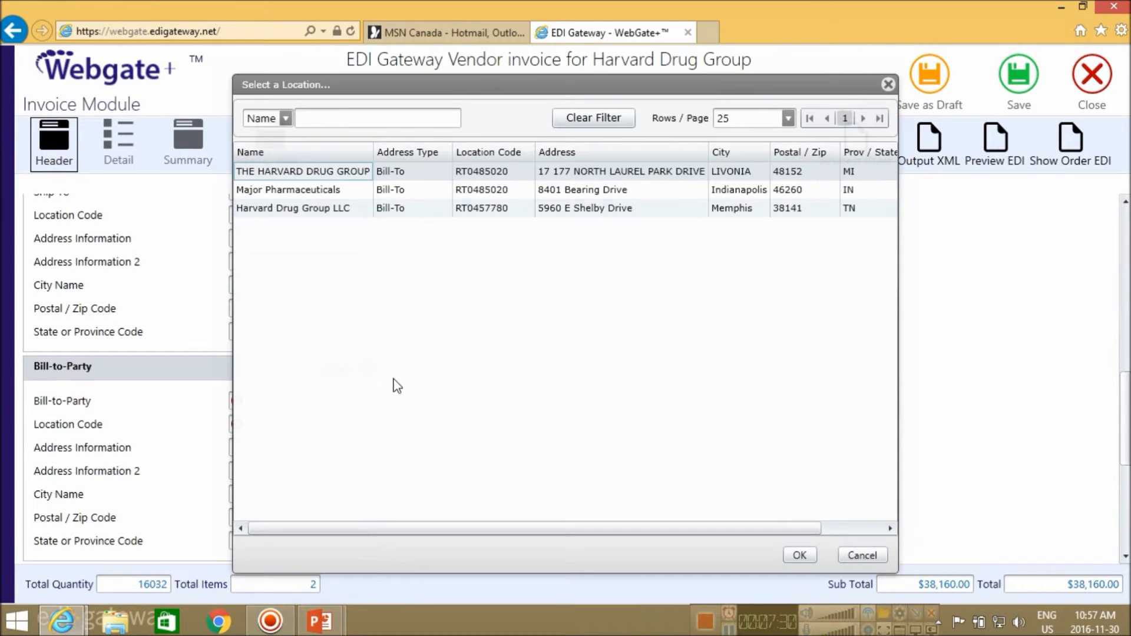
pyautogui.click(414, 195)
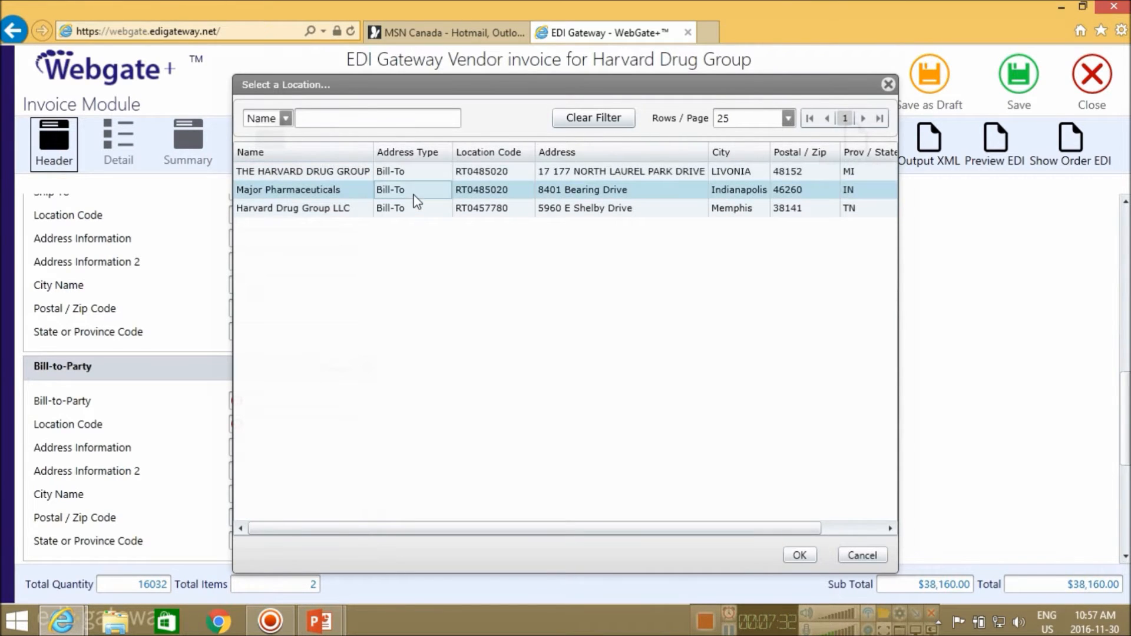
pyautogui.click(800, 556)
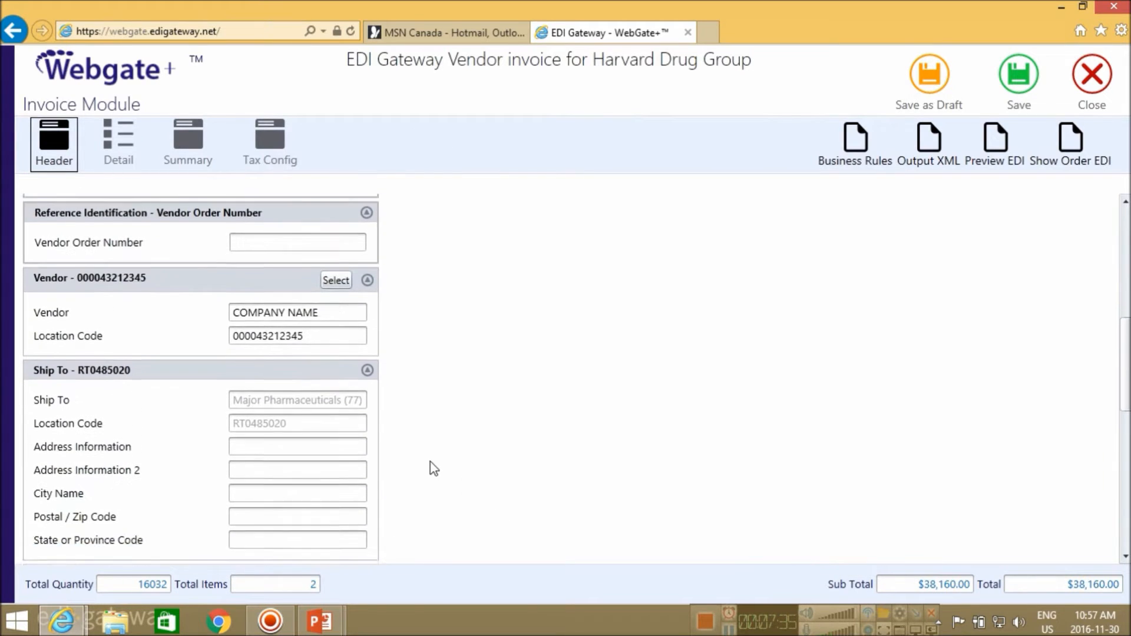
pyautogui.scroll(-1, 501, 420)
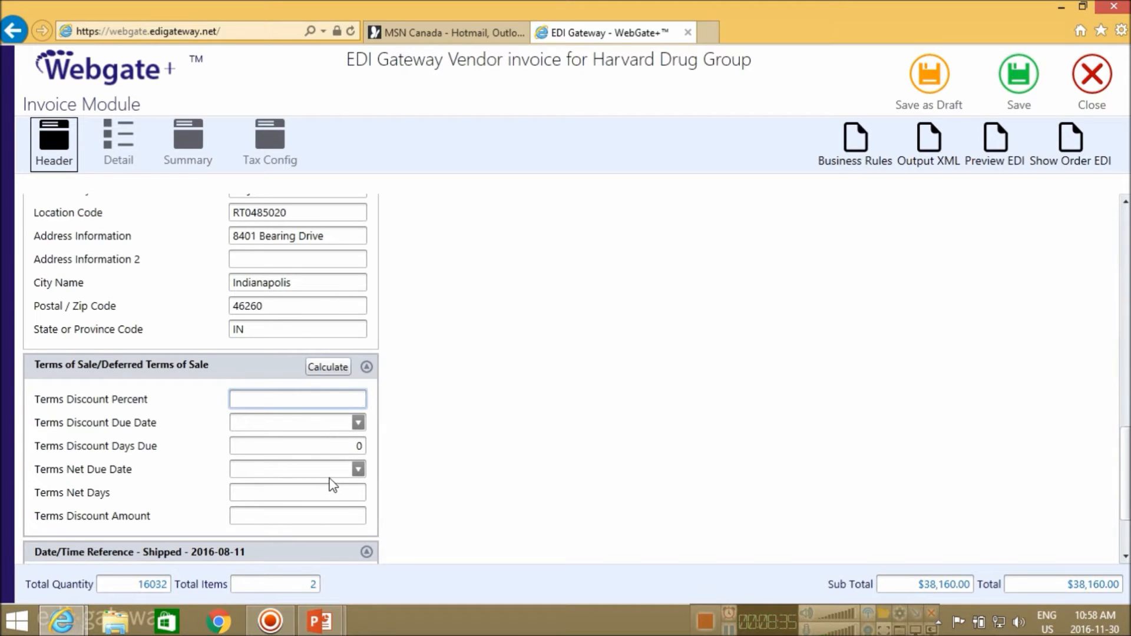
# Enter Terms of Sale of 10% discount, 10 discount days, net 30, and continue to line items
pyautogui.scroll(-1, 540, 433)
pyautogui.write('10.00')
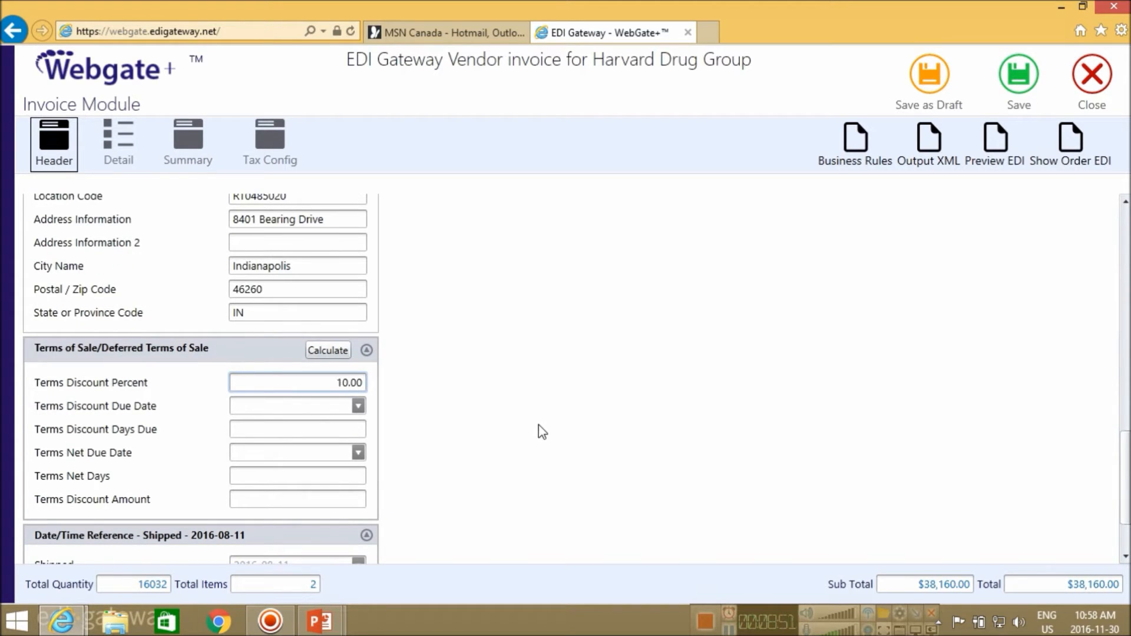
pyautogui.click(308, 432)
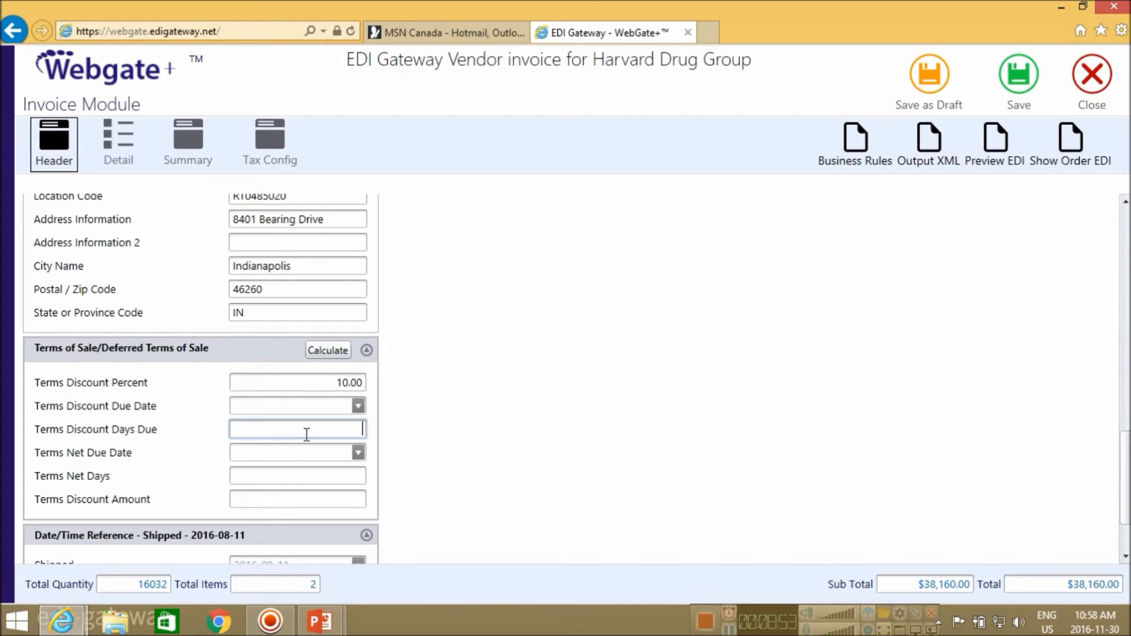
pyautogui.write('10')
pyautogui.click(314, 473)
pyautogui.write('0')
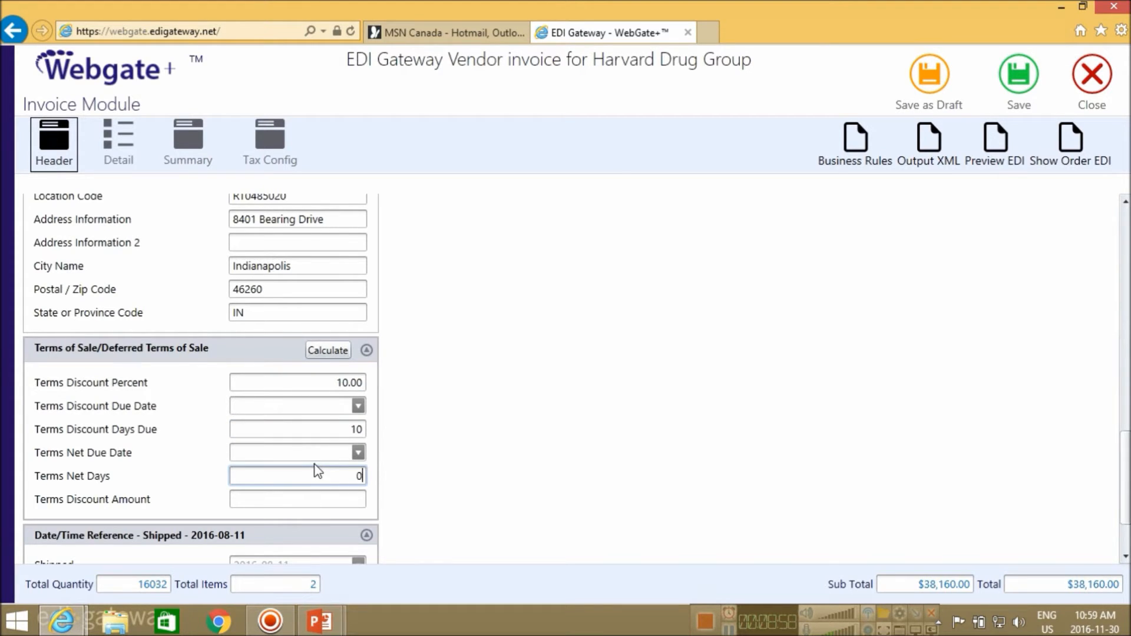
pyautogui.write('0')
pyautogui.scroll(-1, 429, 501)
pyautogui.scroll(-2, 429, 500)
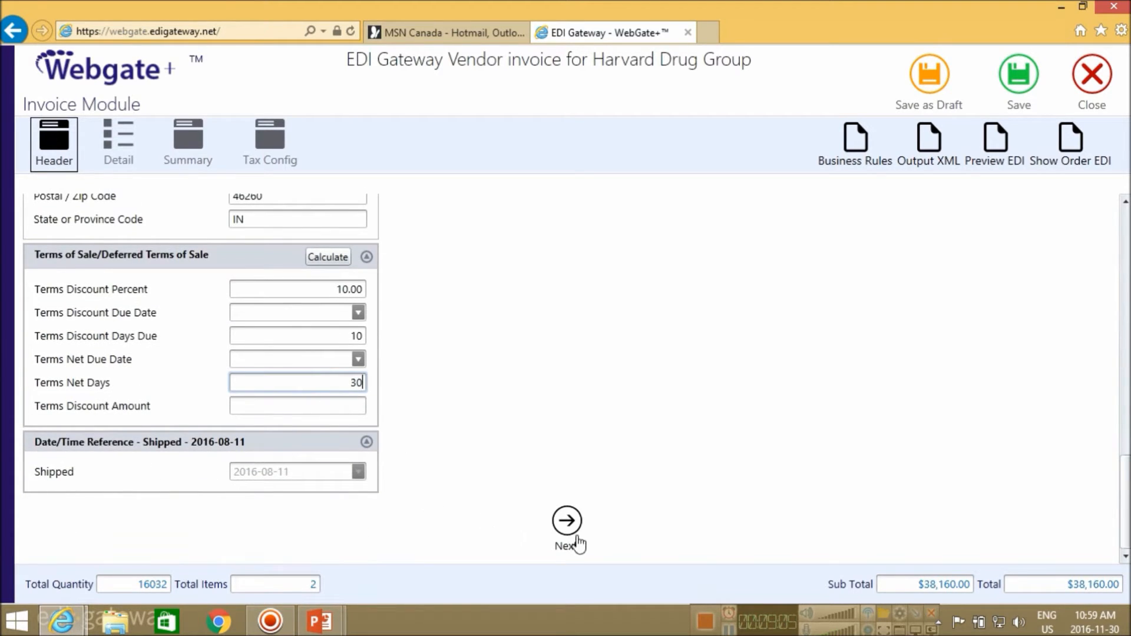
pyautogui.click(124, 144)
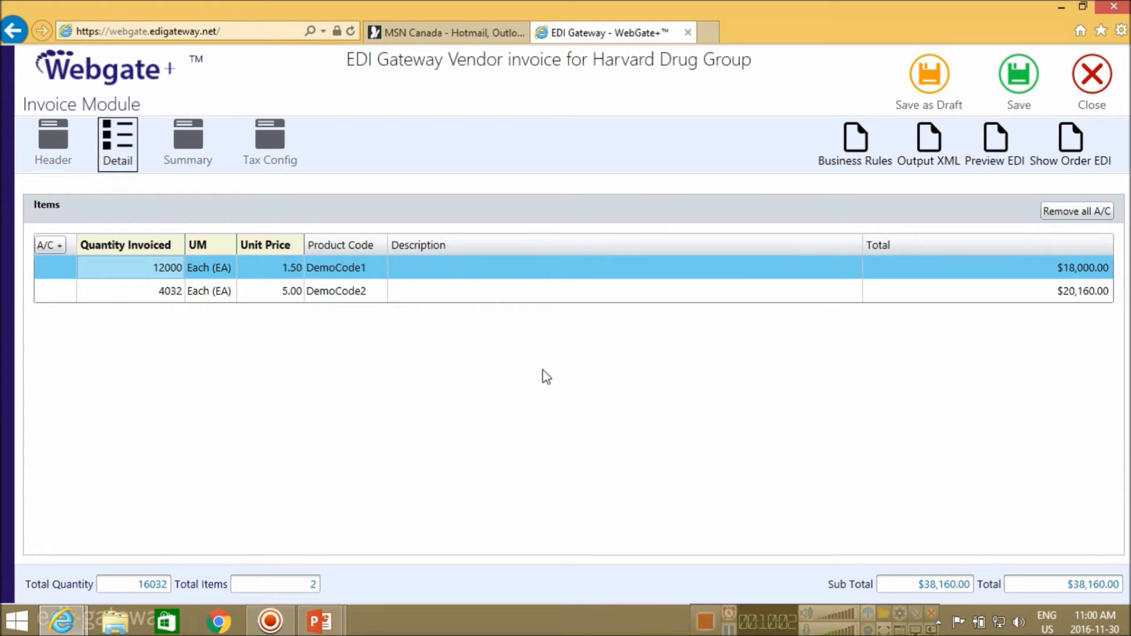
# Change DemoCode1 to 1500 at 100.00 and DemoCode2 to 4030 at 20.00
pyautogui.click(252, 285)
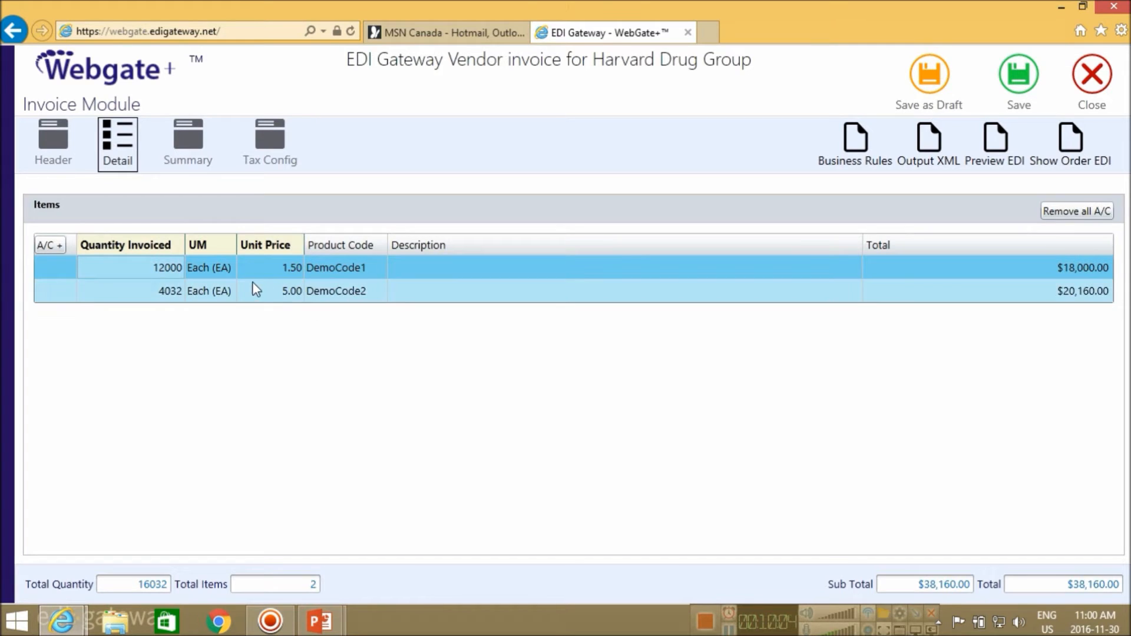
pyautogui.click(170, 268)
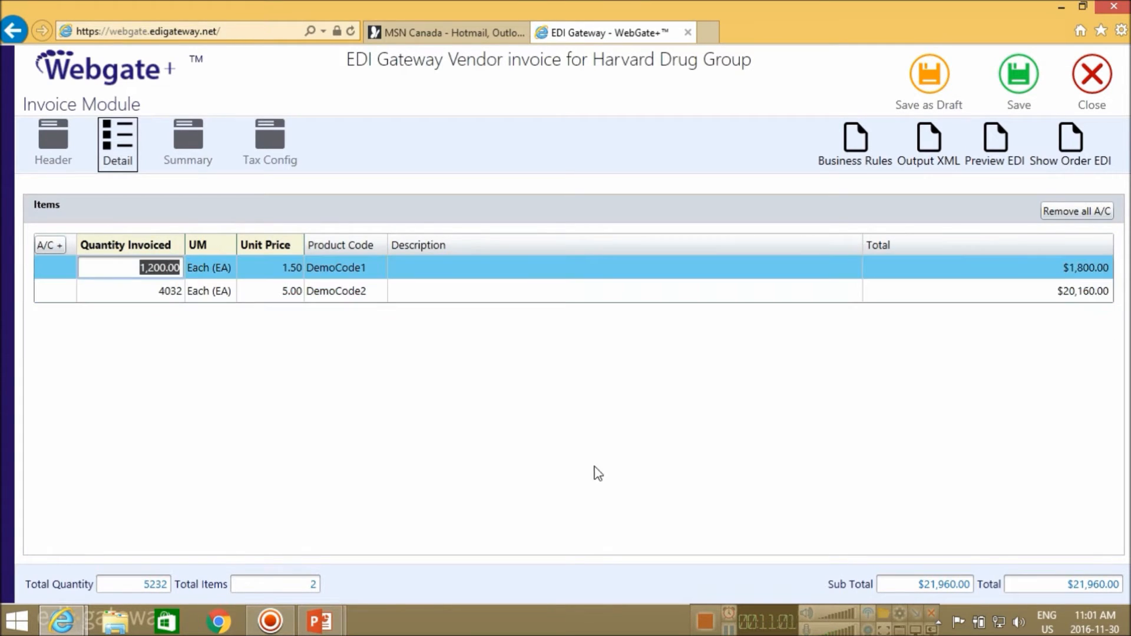
pyautogui.write('1500')
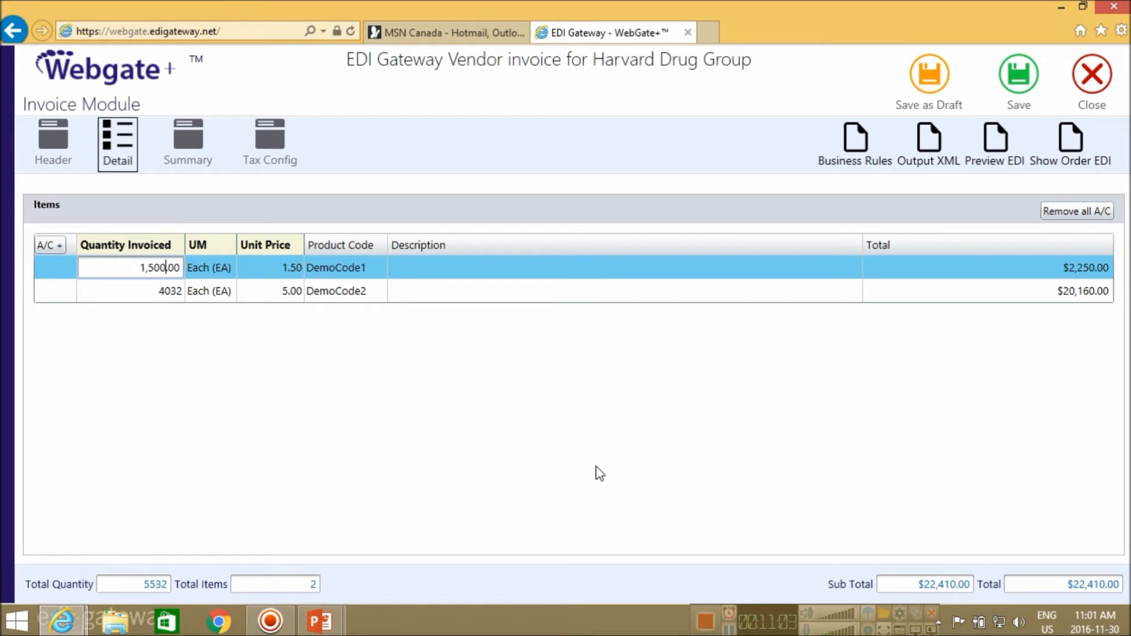
pyautogui.click(288, 285)
pyautogui.write('4030')
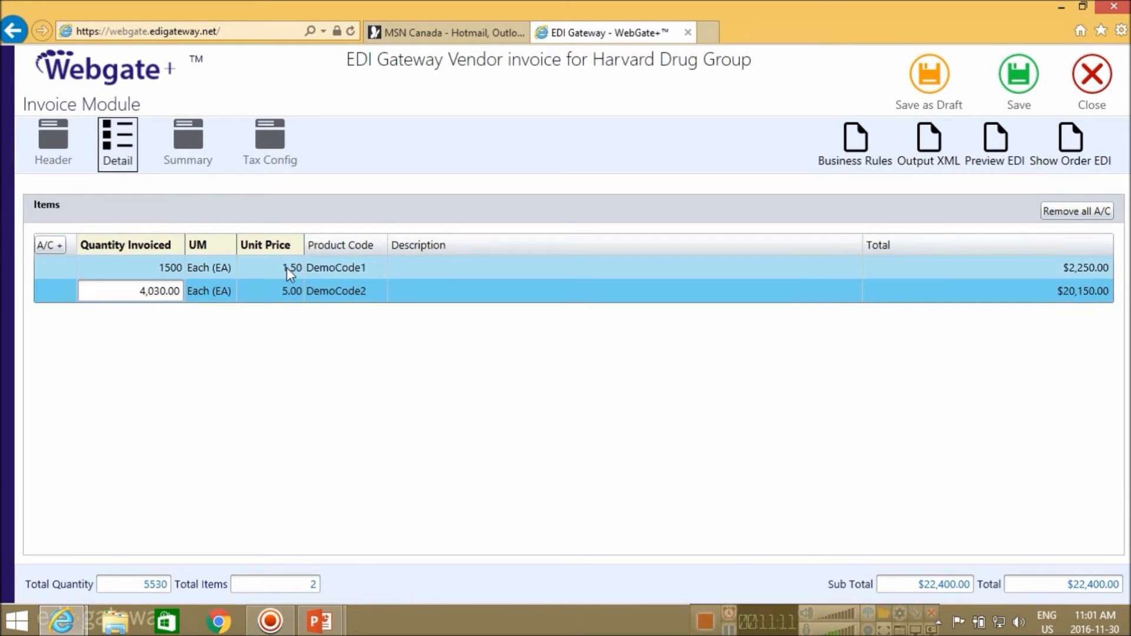
pyautogui.click(296, 266)
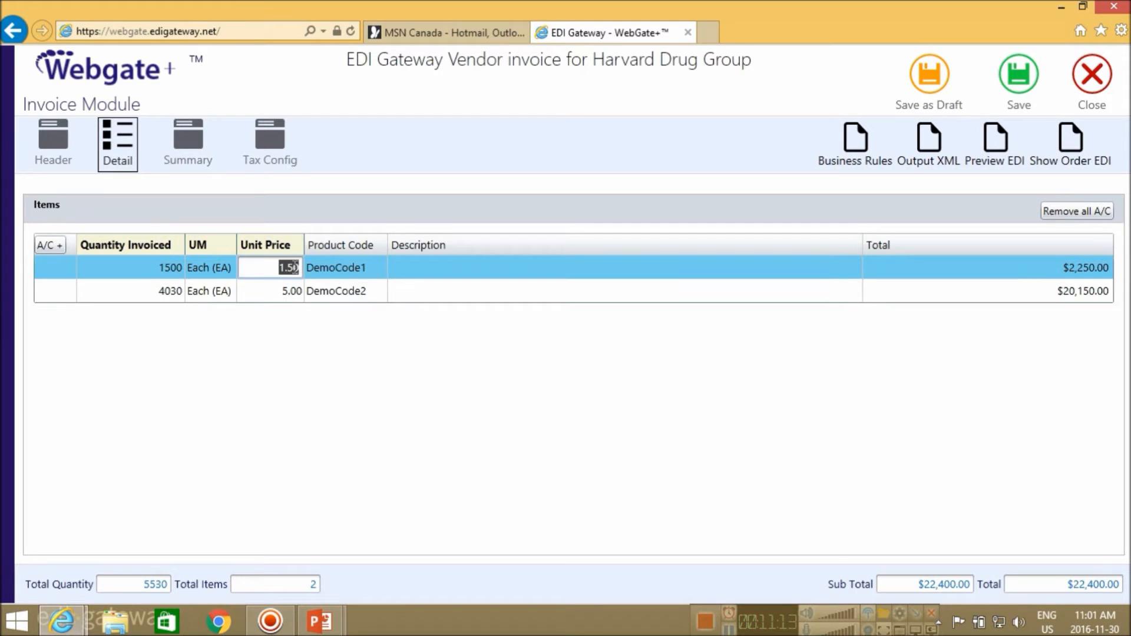
pyautogui.write('100')
pyautogui.click(292, 287)
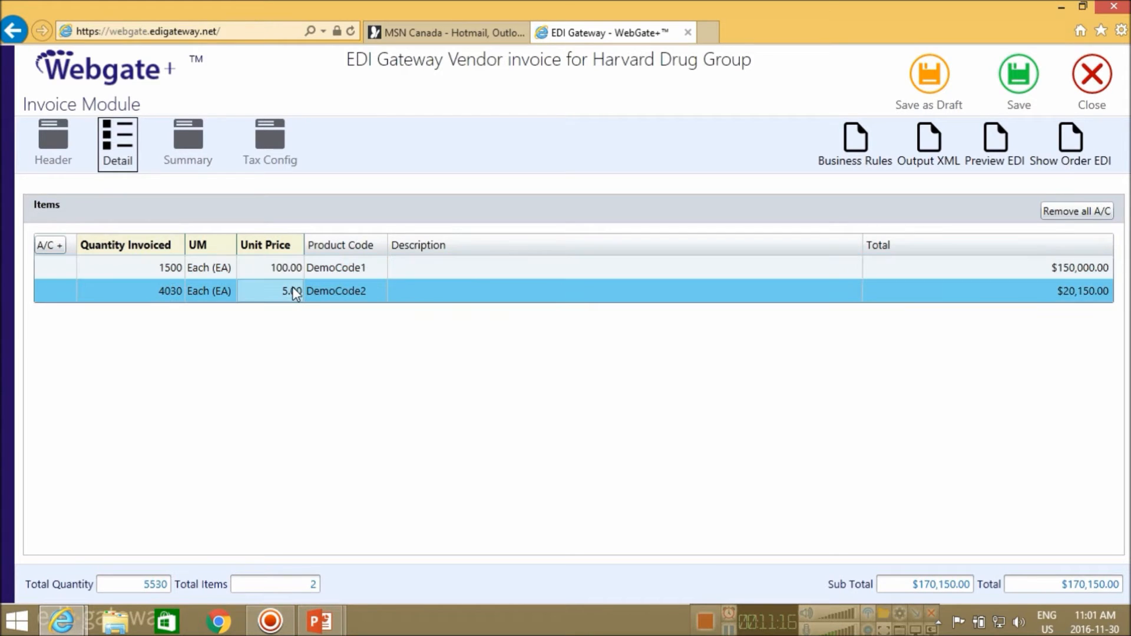
pyautogui.write('20')
pyautogui.click(301, 267)
# Add a $50.00 Special Allowance (H000) to the DemoCode1 line and expand its details
pyautogui.rightClick(215, 266)
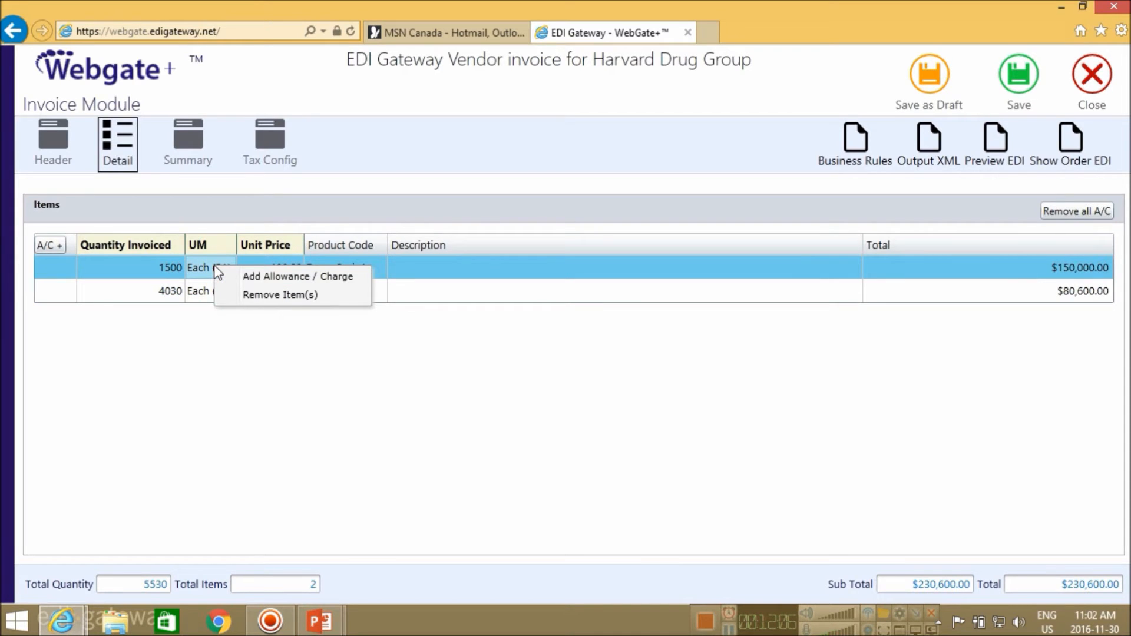
pyautogui.click(290, 278)
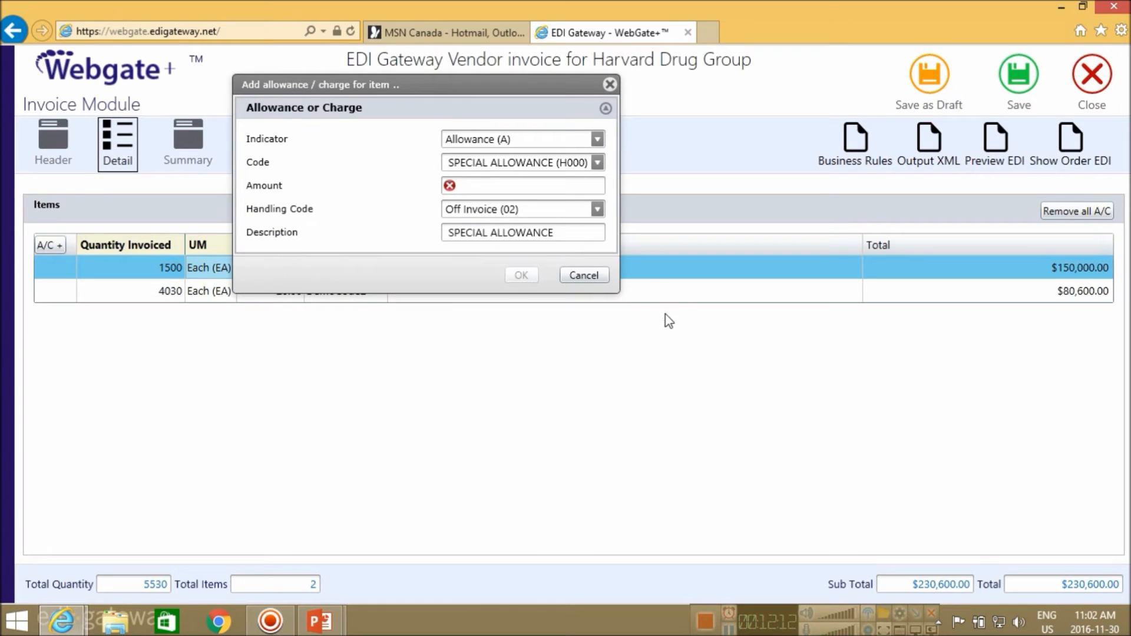
pyautogui.click(595, 140)
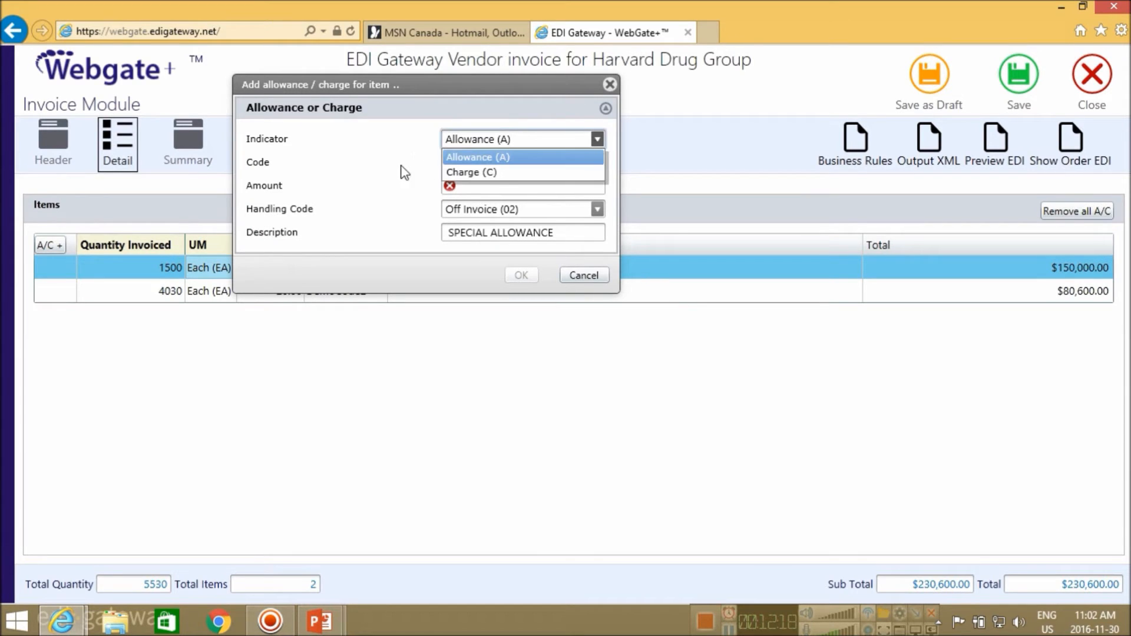
pyautogui.click(502, 163)
pyautogui.click(597, 164)
pyautogui.click(522, 180)
pyautogui.click(535, 186)
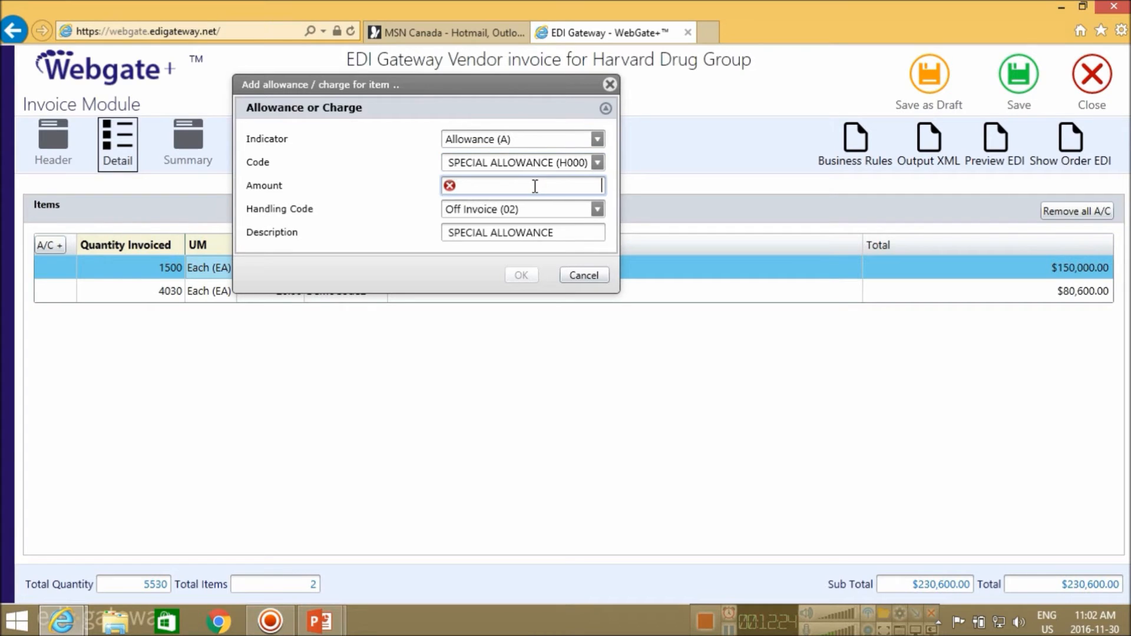
pyautogui.write('50.00')
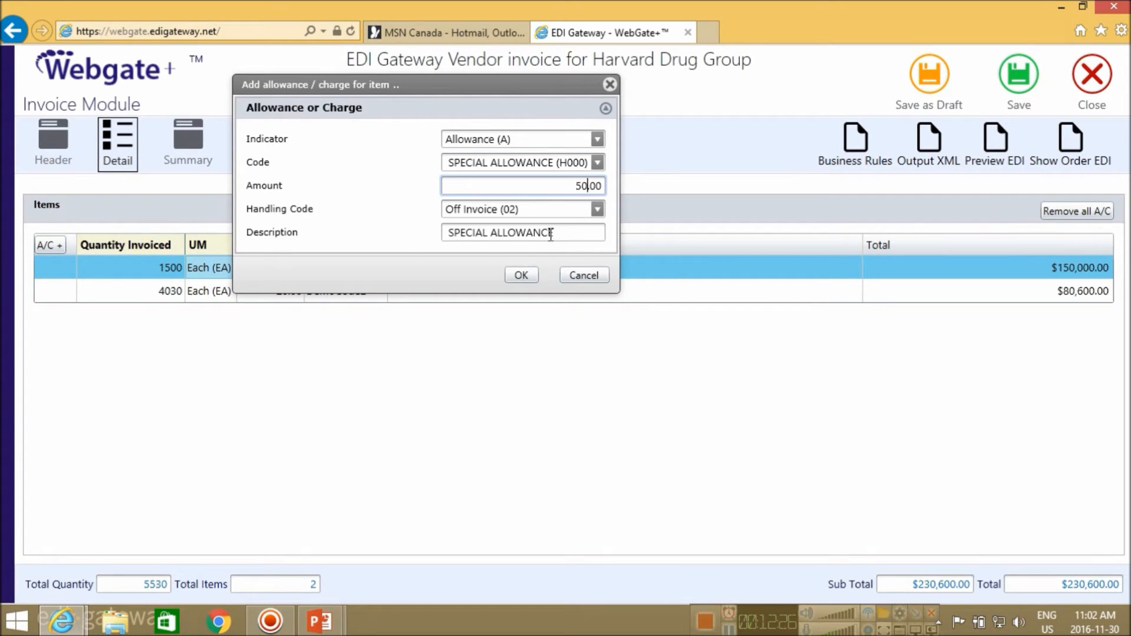
pyautogui.click(520, 275)
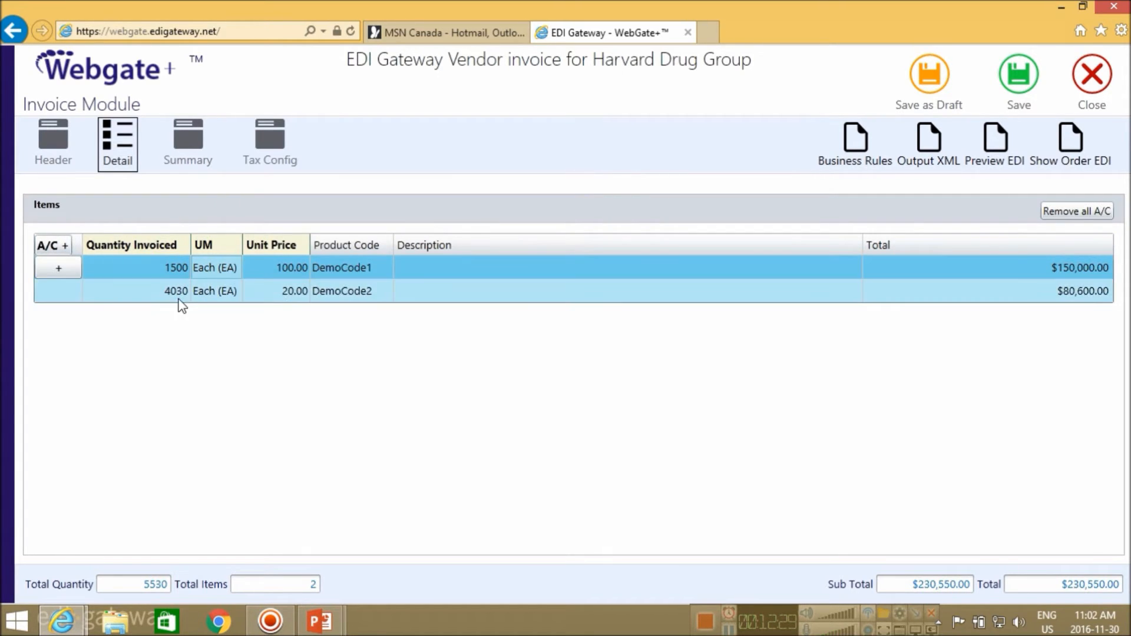
pyautogui.click(59, 270)
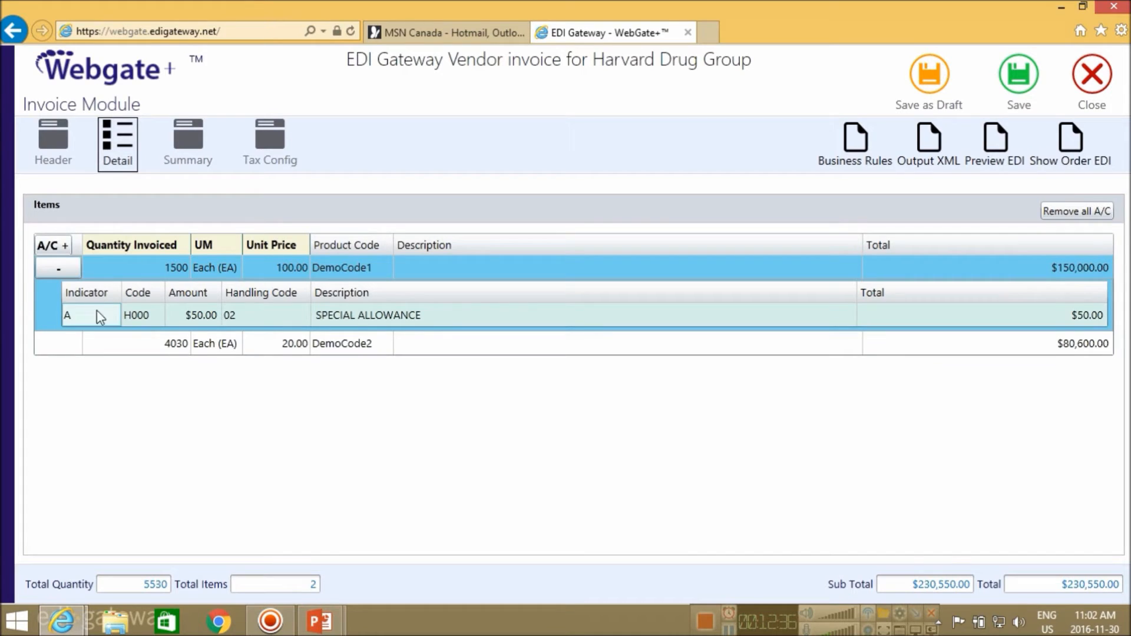
# Add a $30.00 TAX (H850) charge to the DemoCode2 line and expand its details
pyautogui.click(166, 345)
pyautogui.rightClick(170, 342)
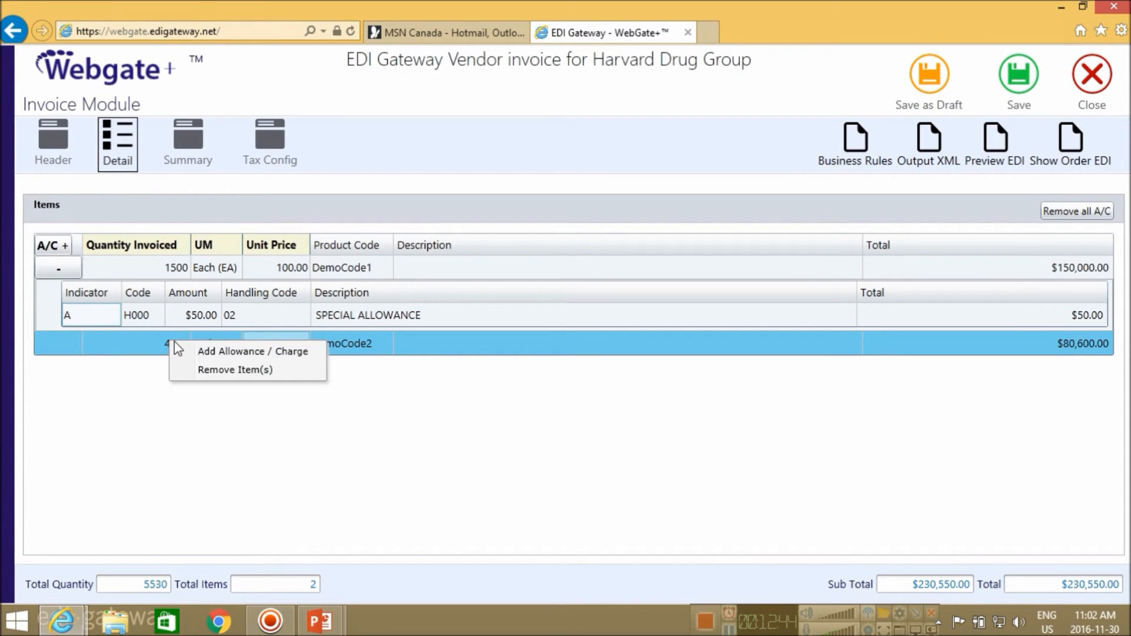
pyautogui.click(246, 352)
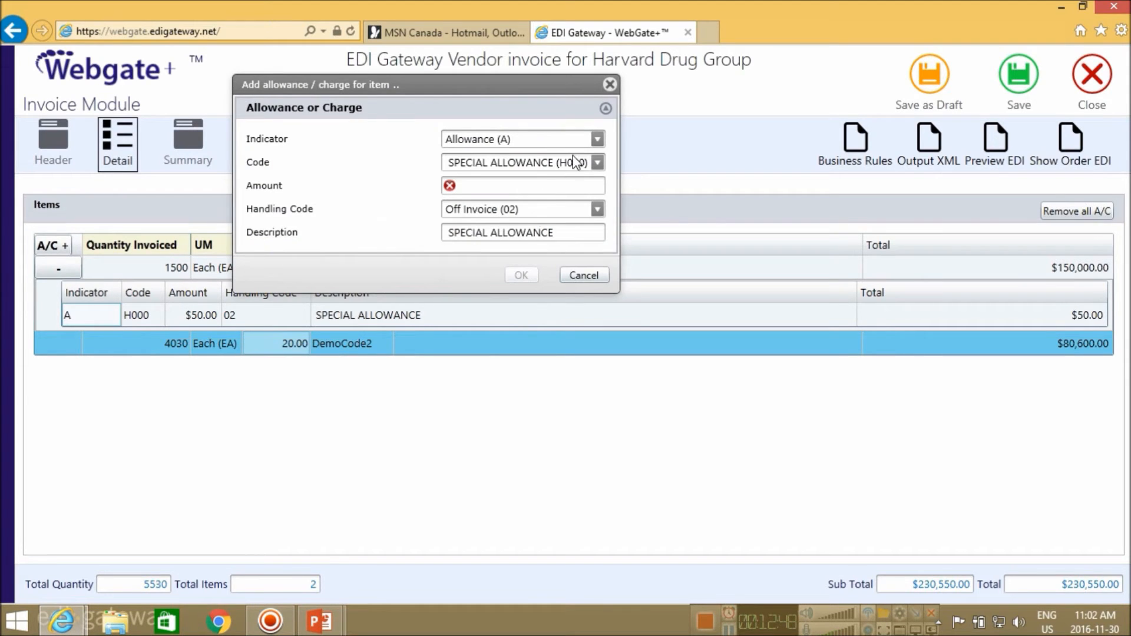
pyautogui.click(598, 140)
pyautogui.click(505, 169)
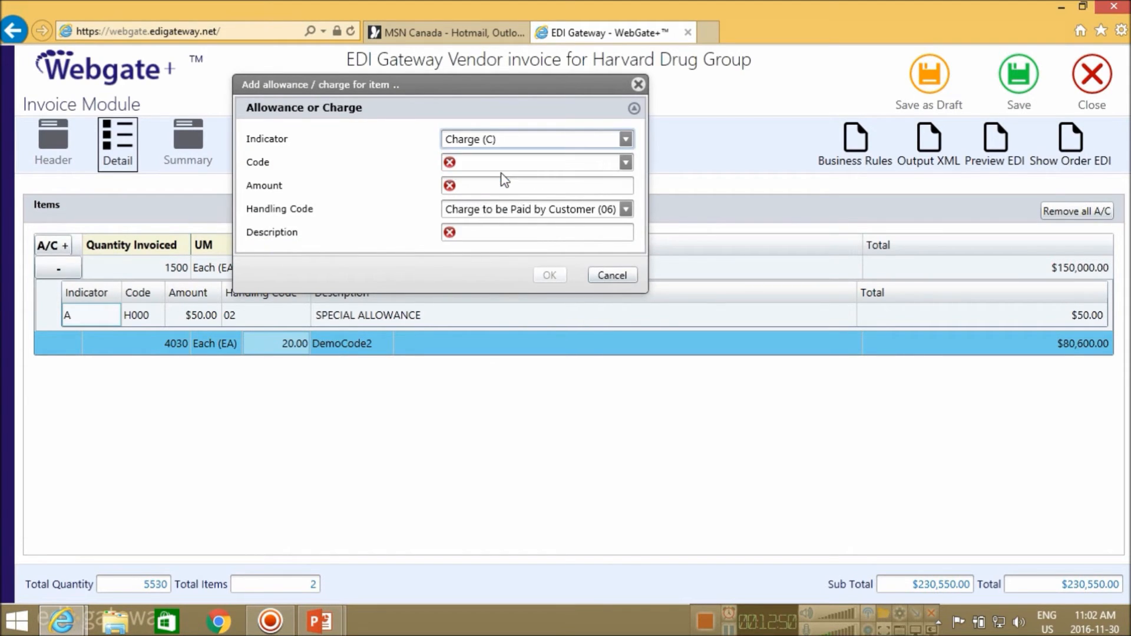
pyautogui.click(625, 162)
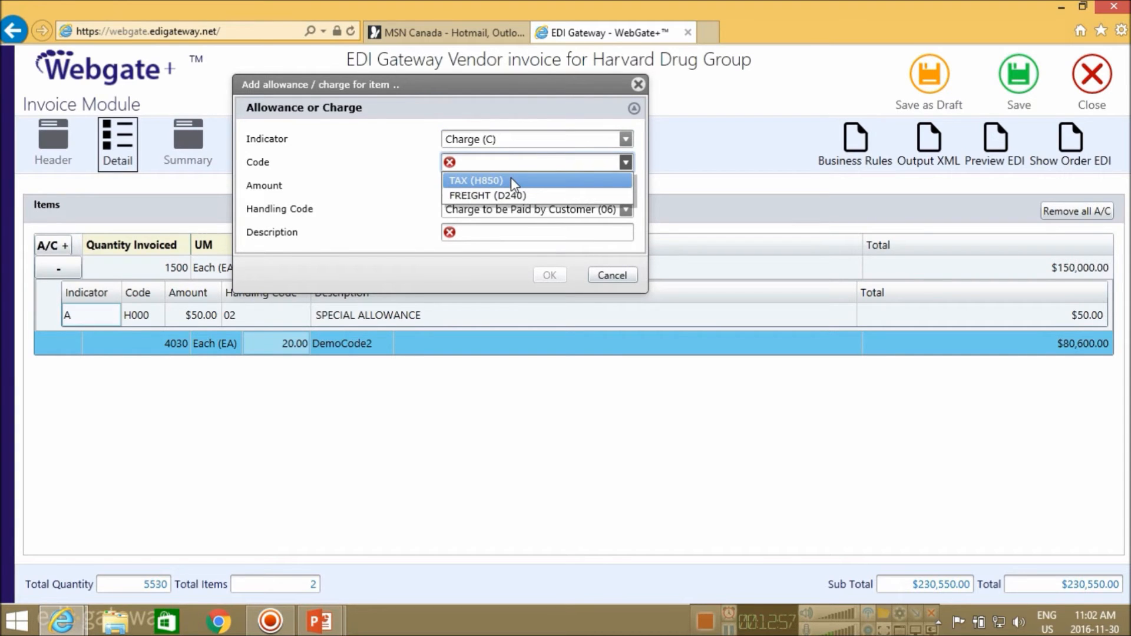
pyautogui.click(511, 179)
pyautogui.click(505, 185)
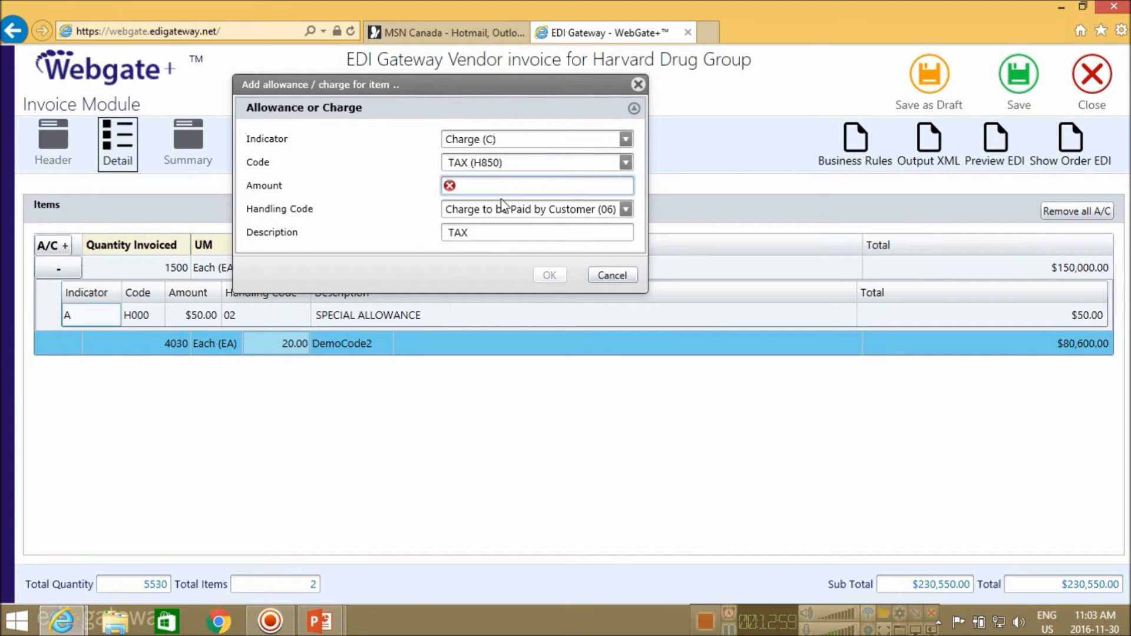
pyautogui.write('30')
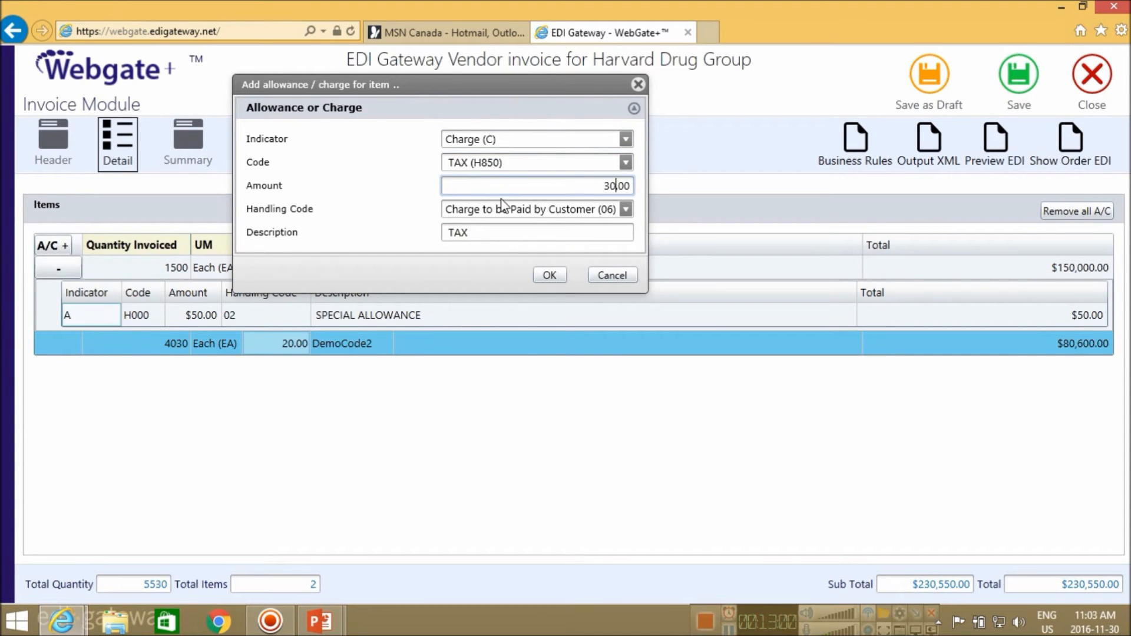
pyautogui.click(551, 277)
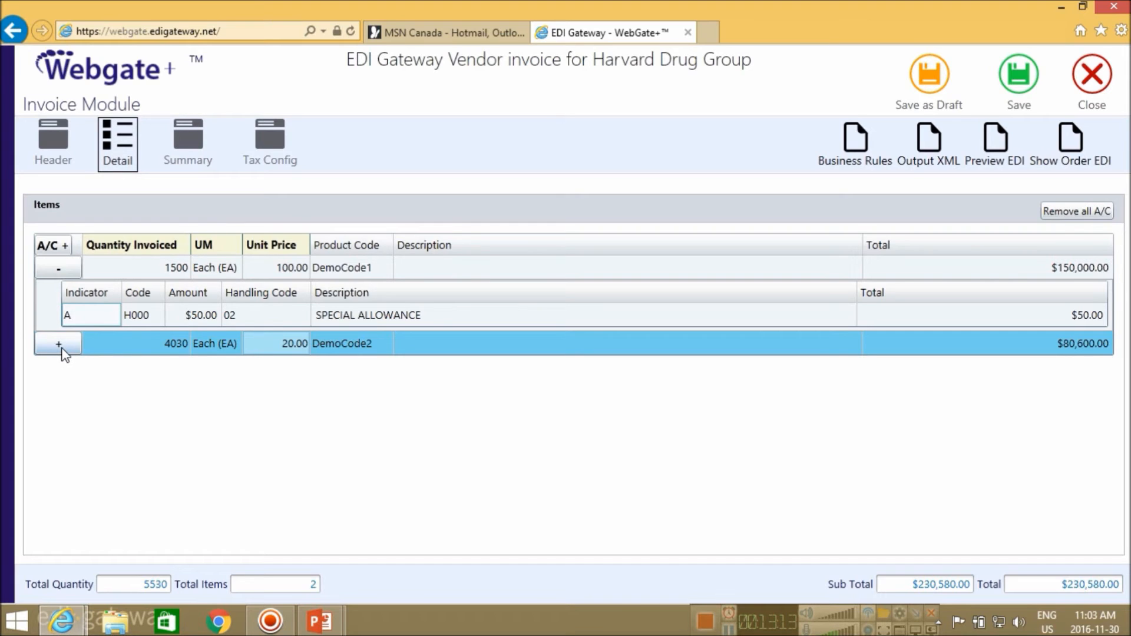
pyautogui.click(62, 352)
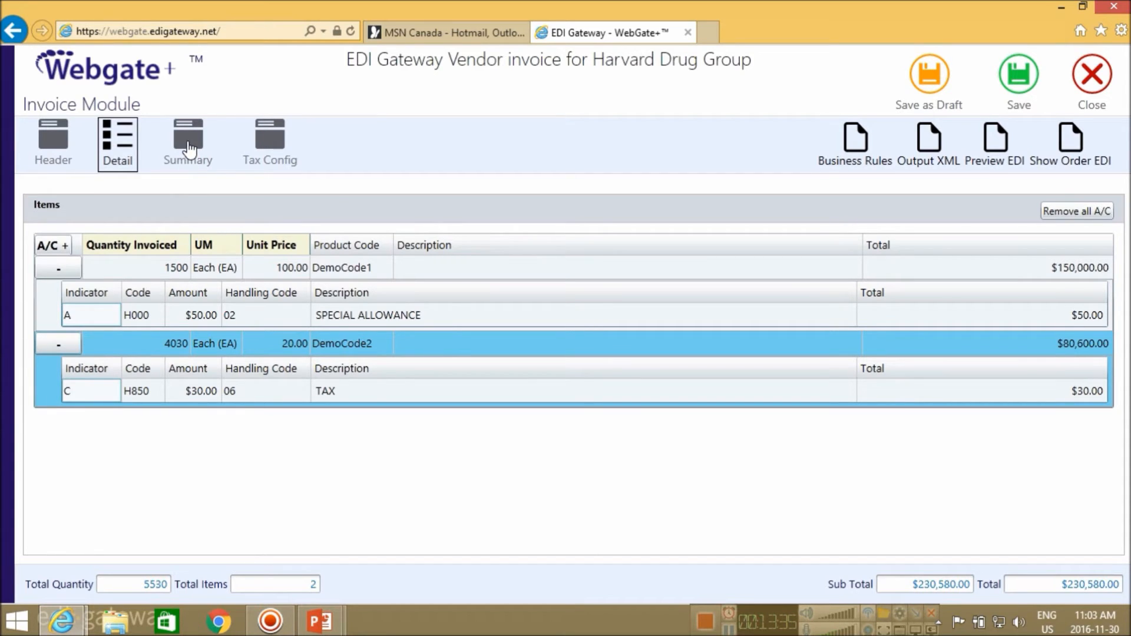
# Add a $120.00 FREIGHT (D240) allowance on the Summary tab, then view Tax Config
pyautogui.click(188, 149)
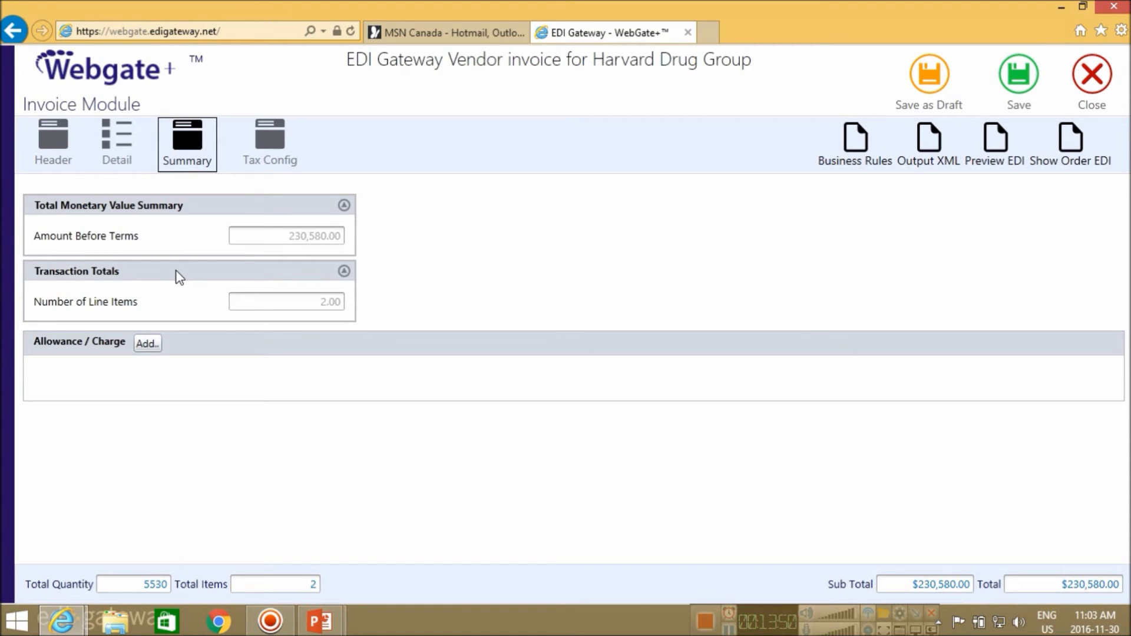
pyautogui.click(147, 344)
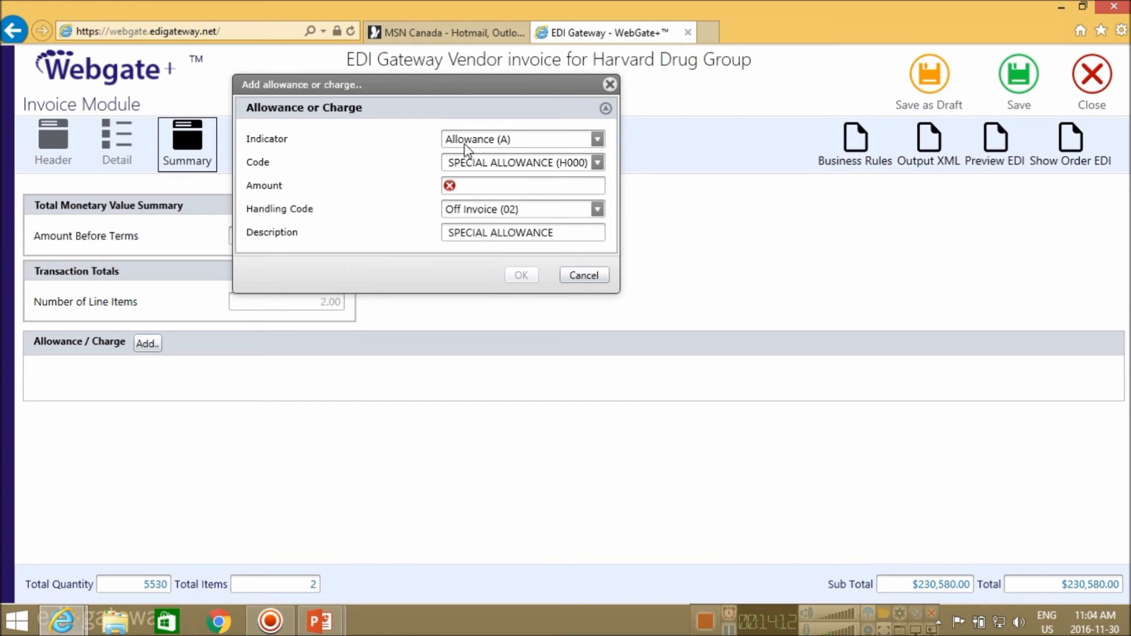
pyautogui.click(598, 162)
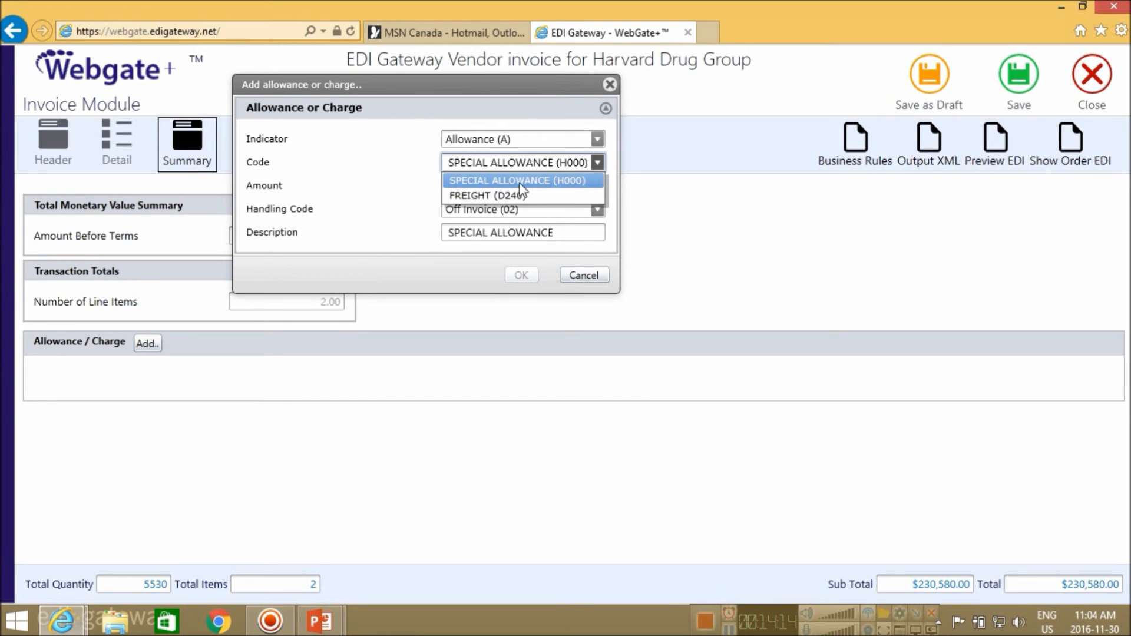
pyautogui.click(490, 196)
pyautogui.click(534, 187)
pyautogui.write('120.00')
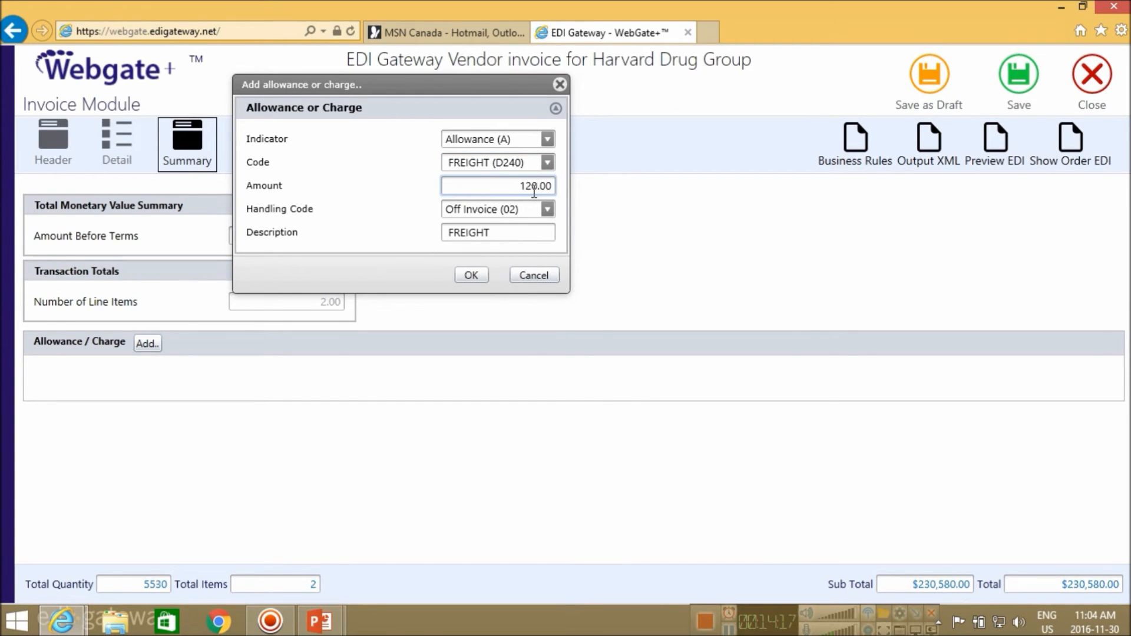
pyautogui.click(471, 275)
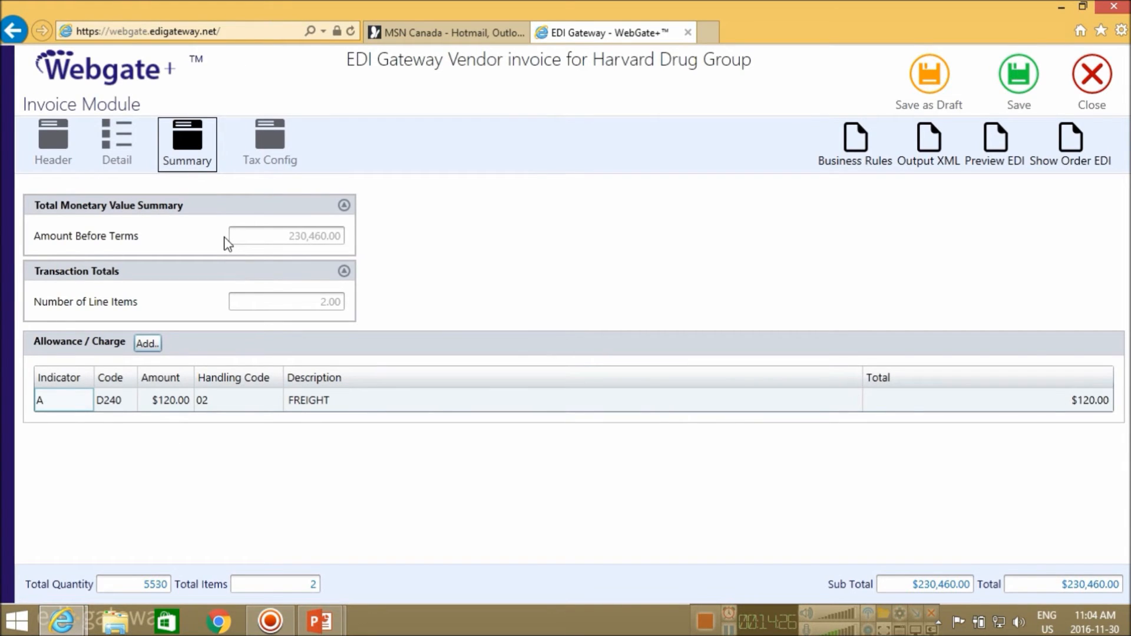
pyautogui.click(273, 165)
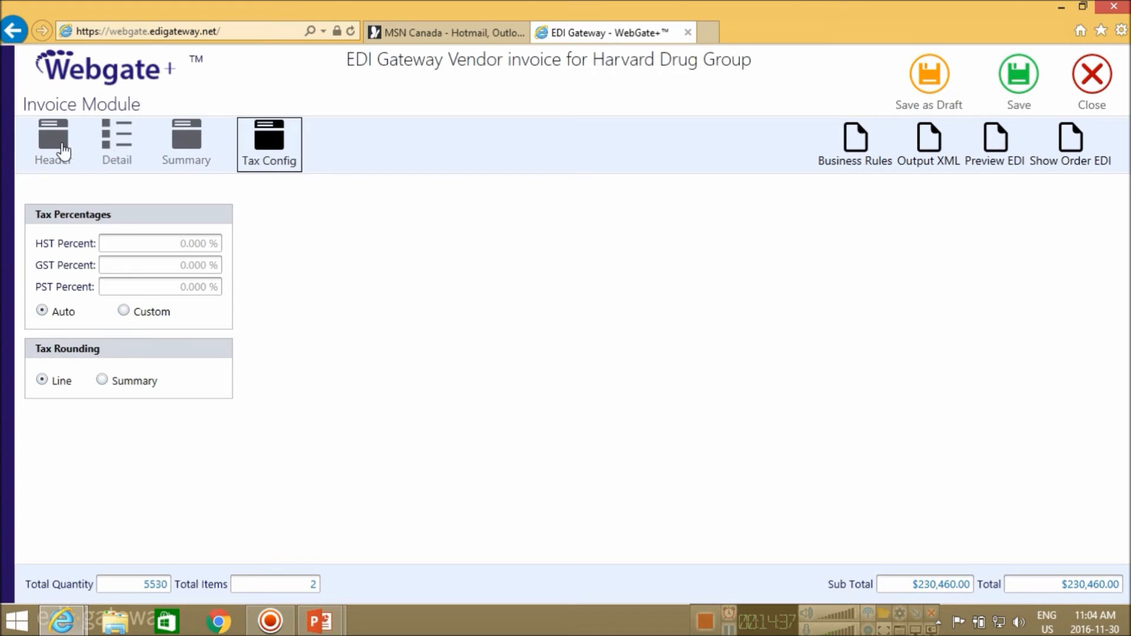
# Review header terms: discount due 2016-08-21, net due 2016-09-10, discount amount 23,046.00
pyautogui.click(63, 152)
pyautogui.click(322, 259)
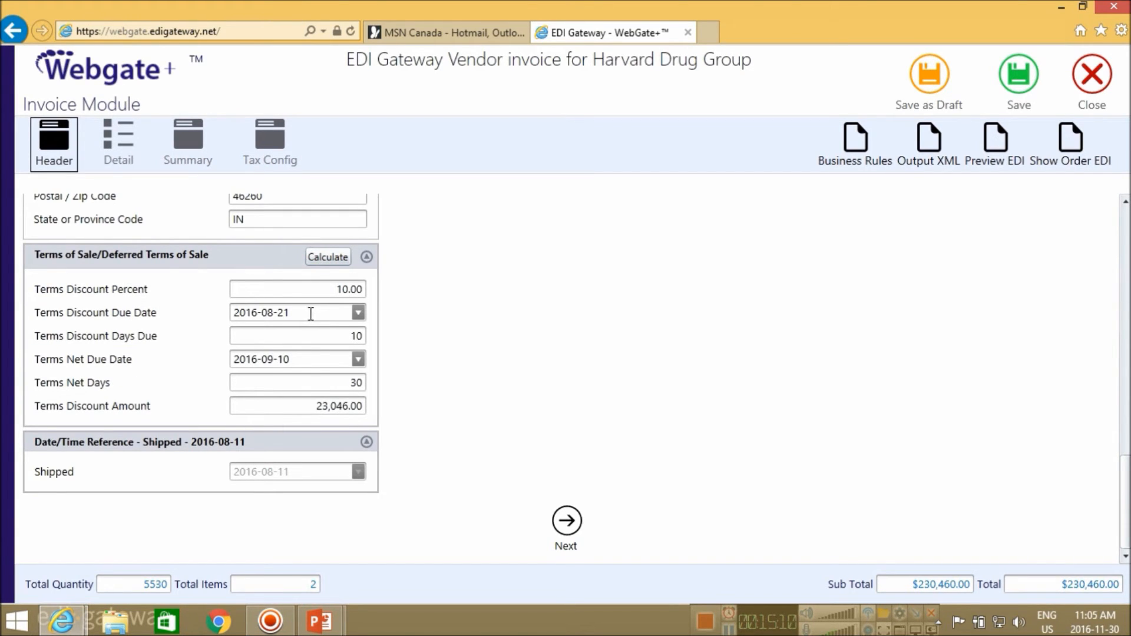
pyautogui.click(290, 314)
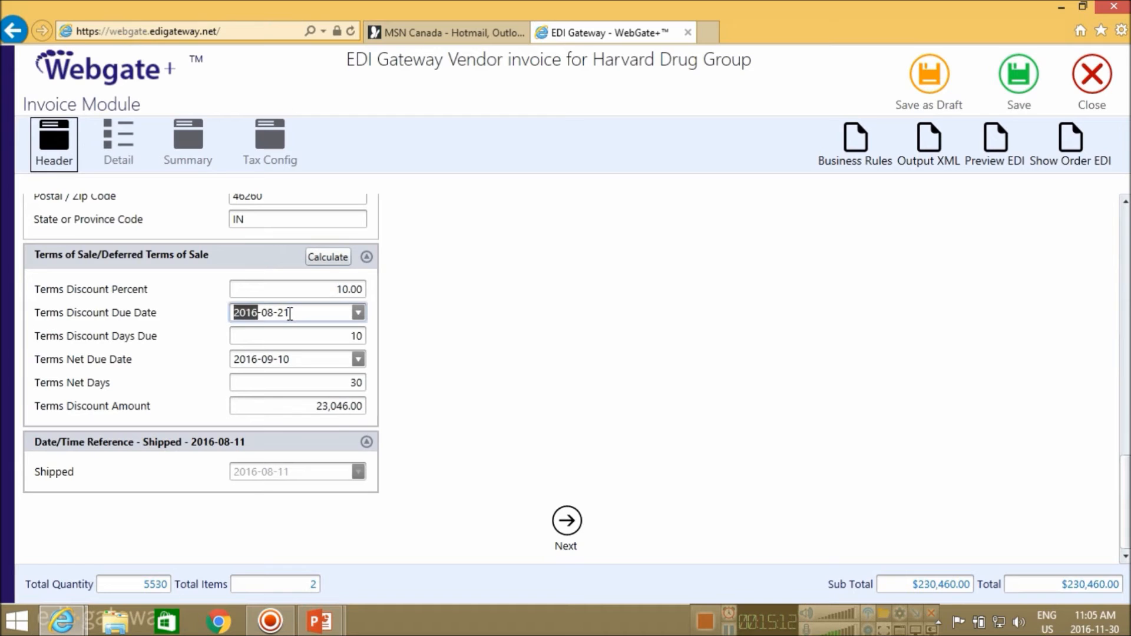
pyautogui.click(316, 406)
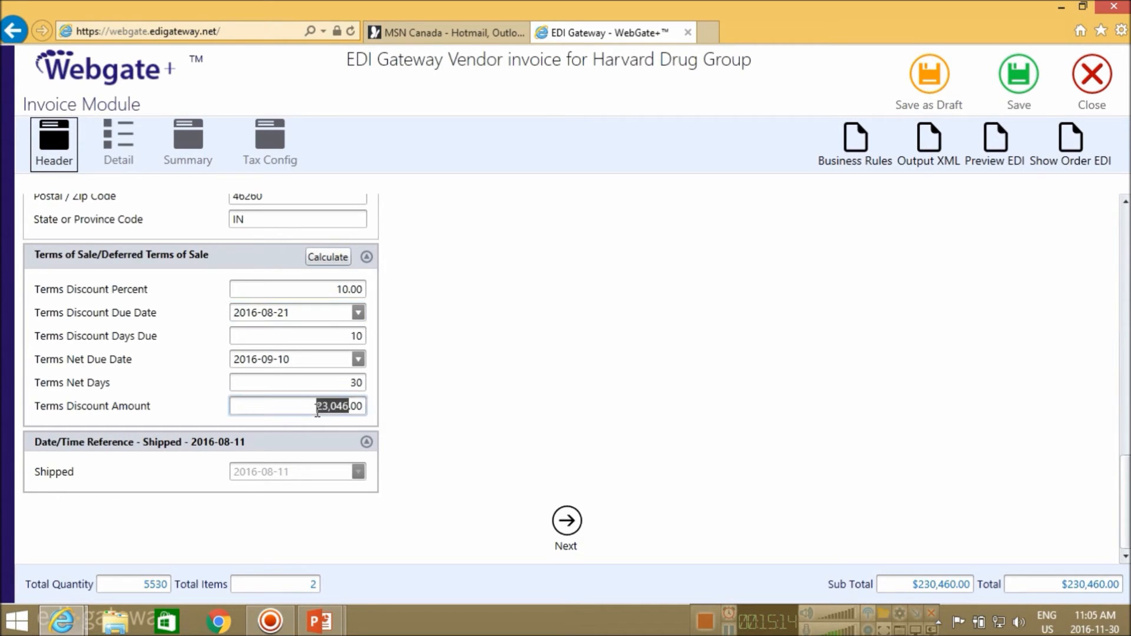
pyautogui.click(391, 407)
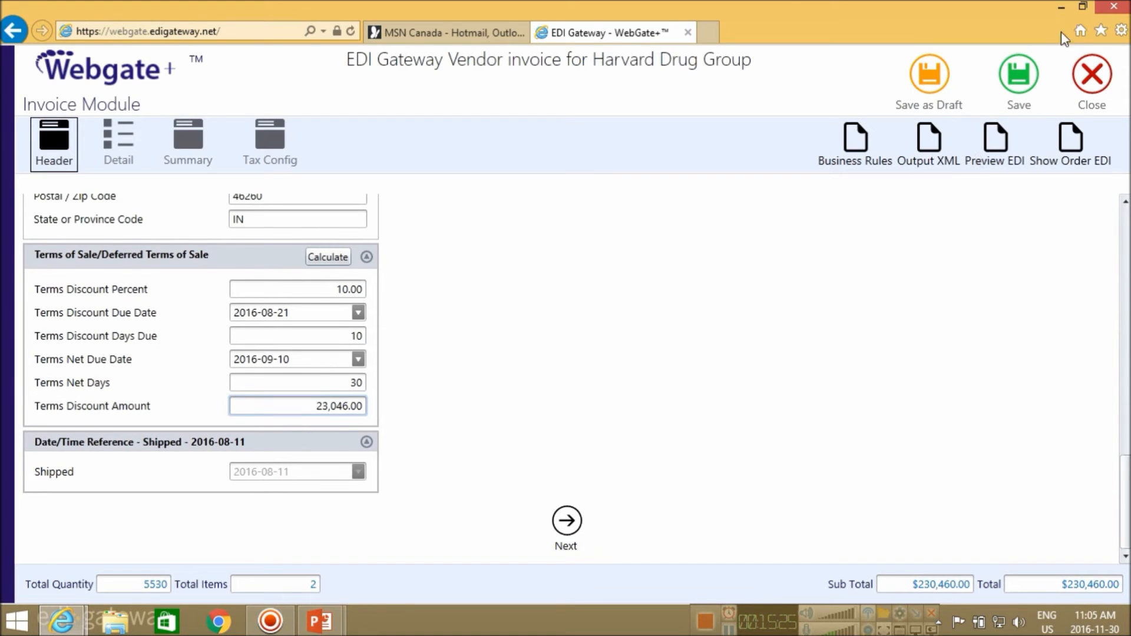
# Save the Harvard Drug Group invoice and acknowledge that invoice 123456 validated successfully
pyautogui.click(1022, 77)
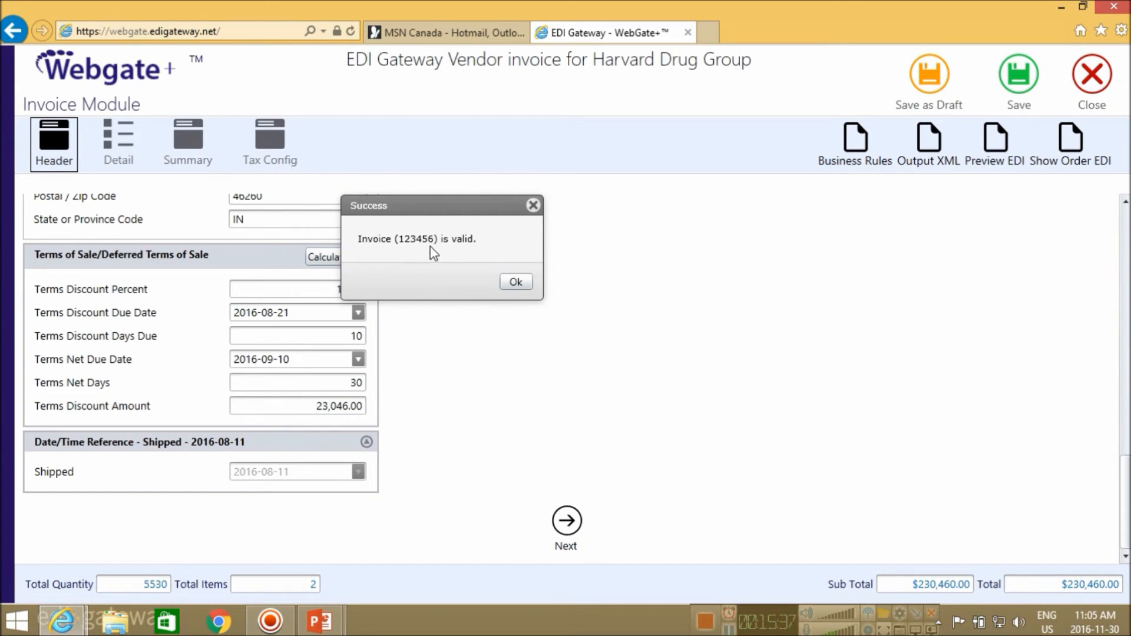
pyautogui.click(512, 283)
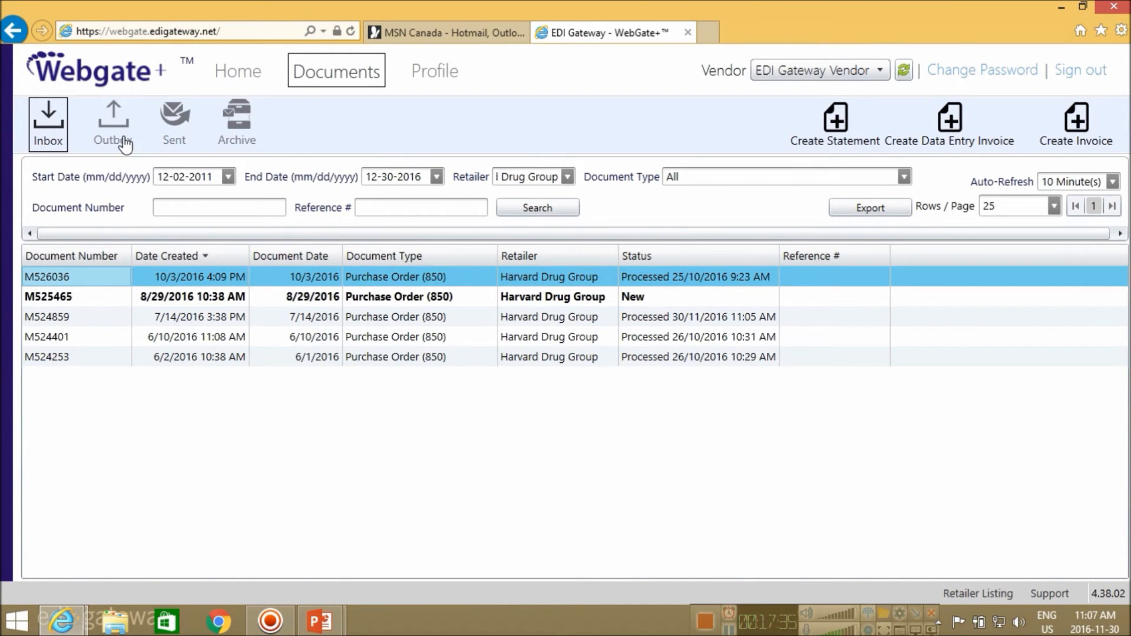
# Show the Outbox and select invoice 123456 for Harvard Drug Group ($230,460.00, Valid)
pyautogui.click(132, 122)
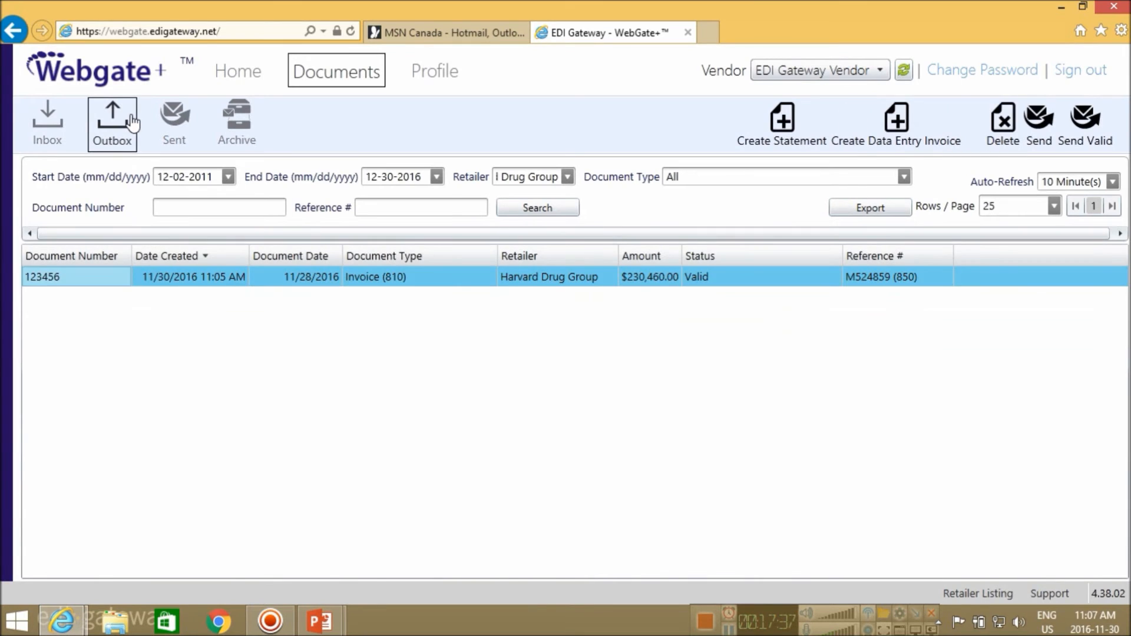
pyautogui.click(232, 281)
pyautogui.rightClick(232, 279)
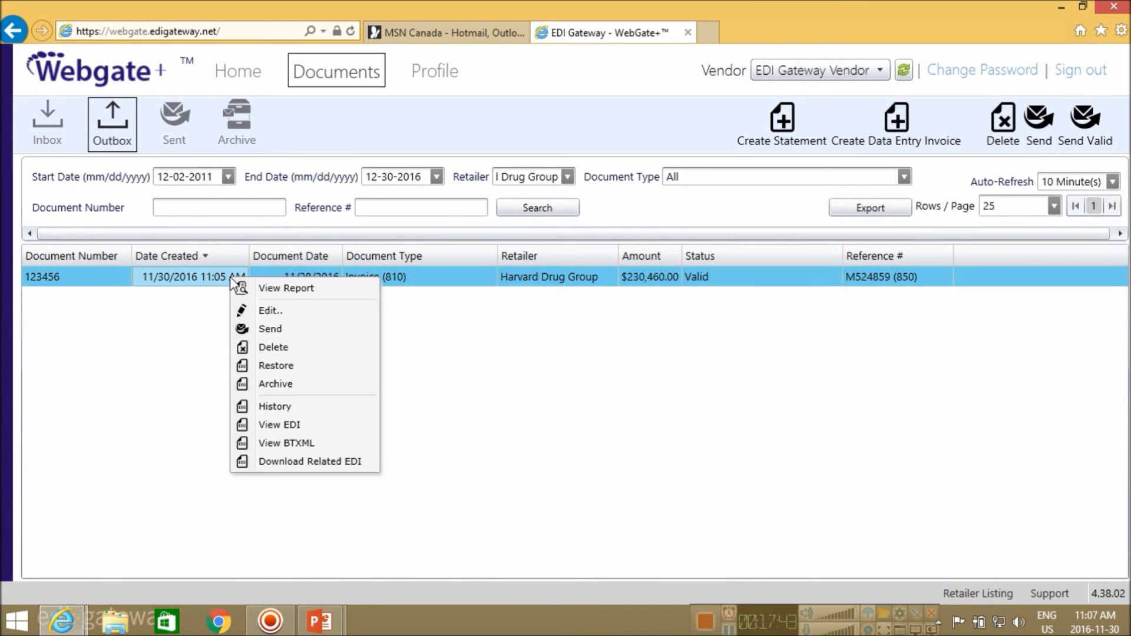
pyautogui.click(291, 335)
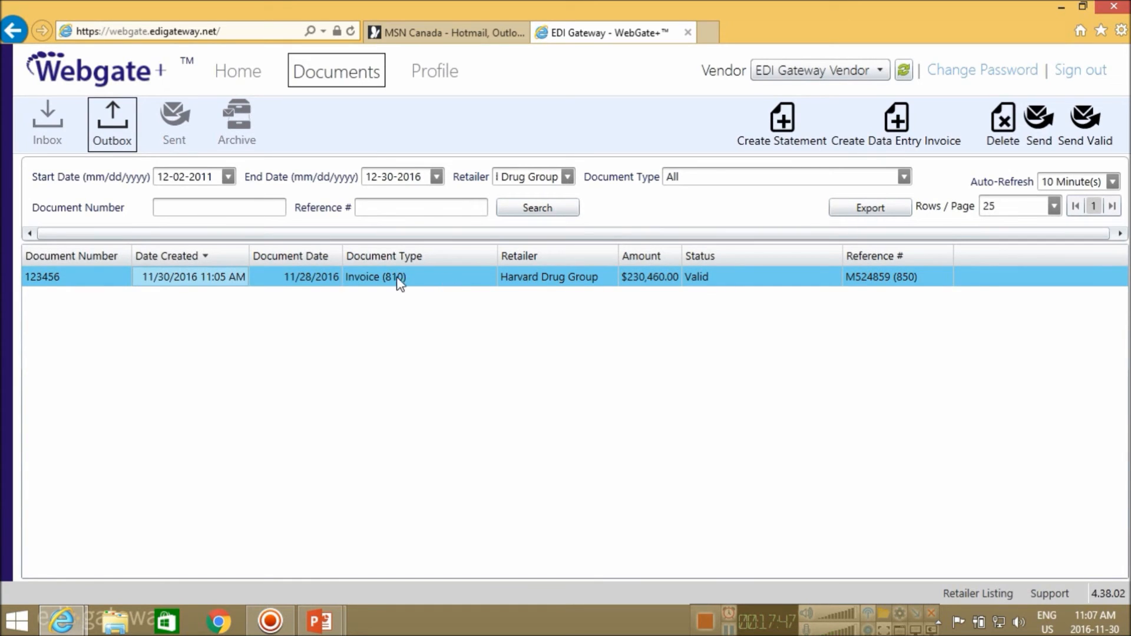
pyautogui.click(116, 282)
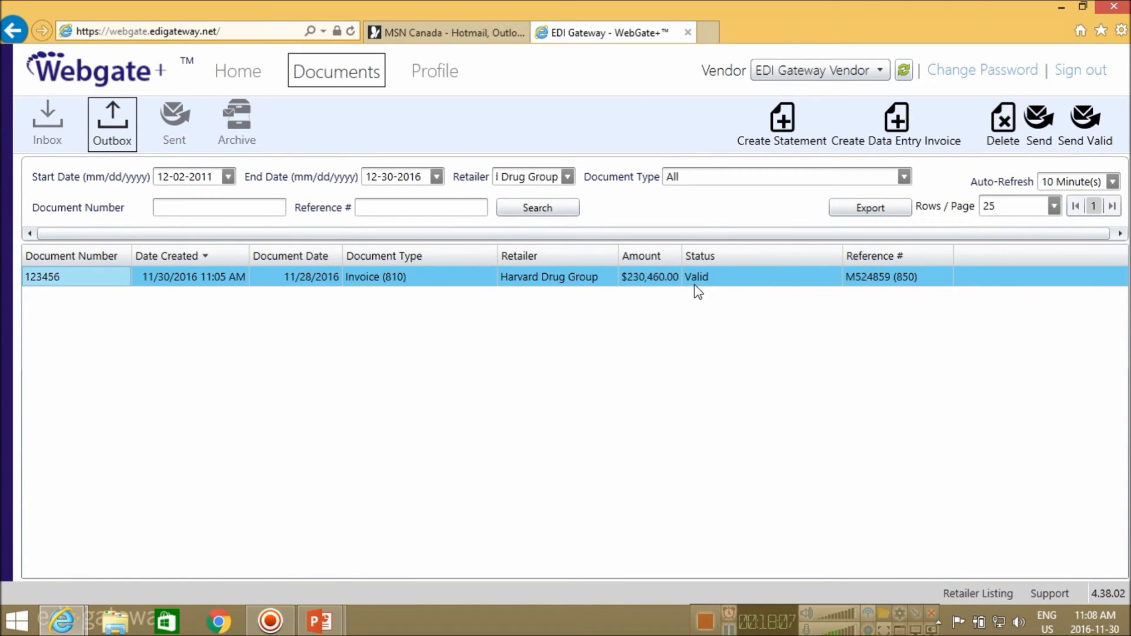
# Send the valid Outbox invoices, then check 123456 In Queue beside earlier invoice INVAVC in Sent
pyautogui.click(1085, 141)
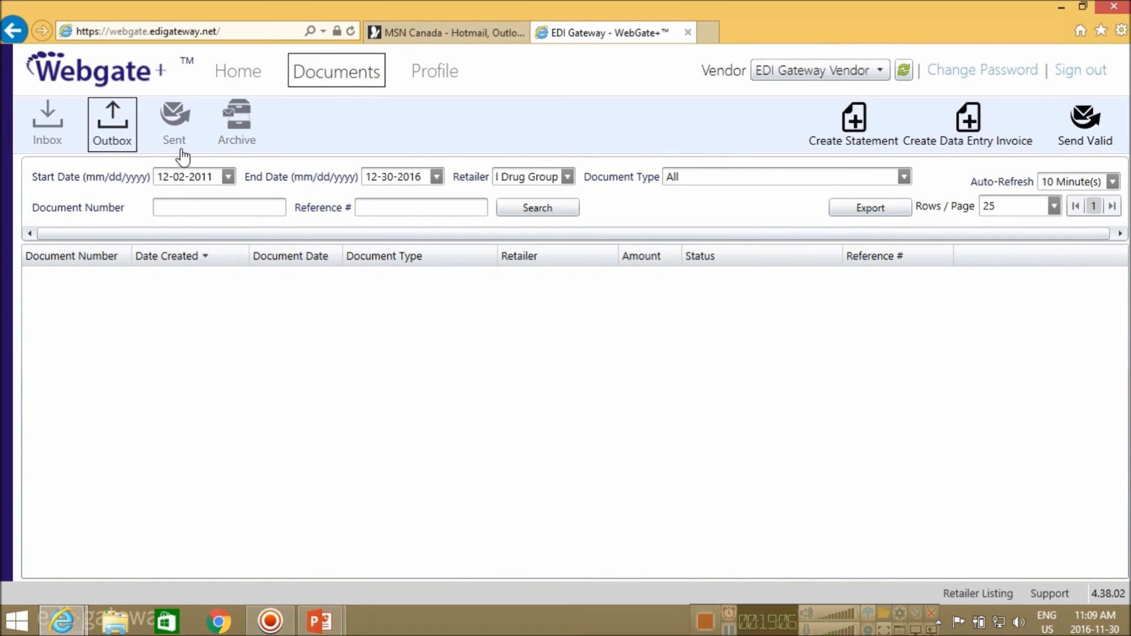
pyautogui.click(184, 116)
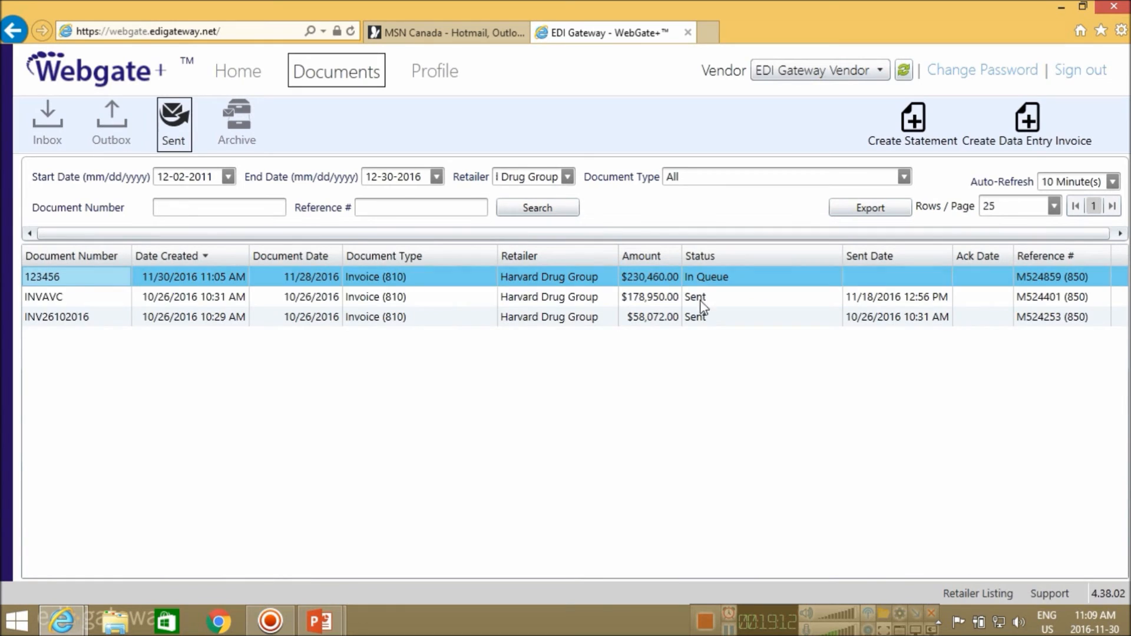
pyautogui.click(724, 284)
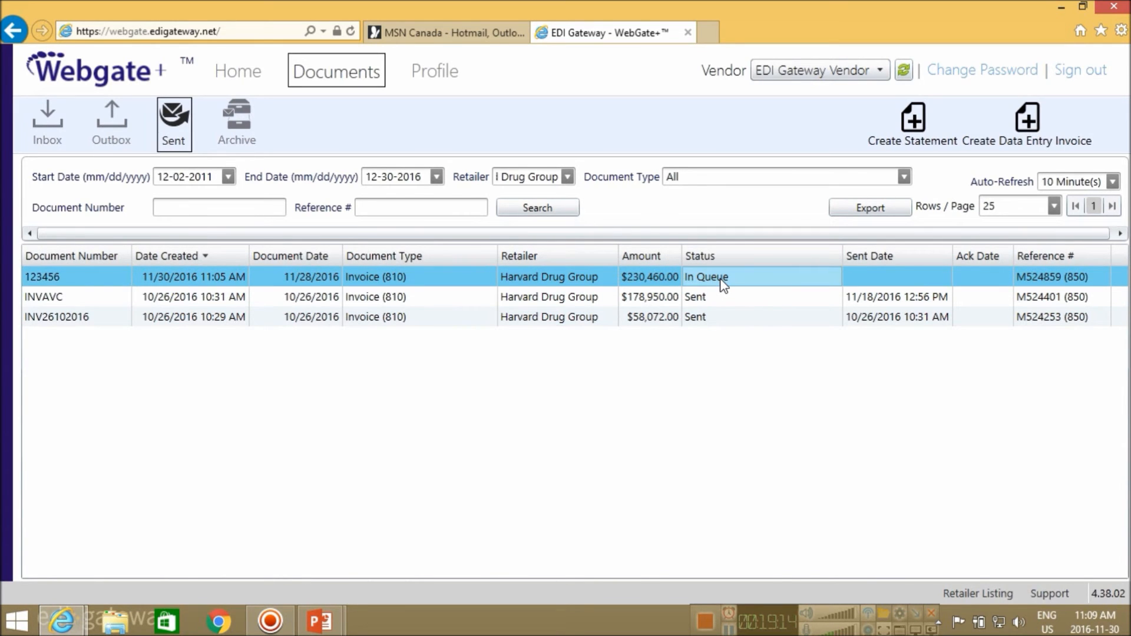
pyautogui.click(716, 298)
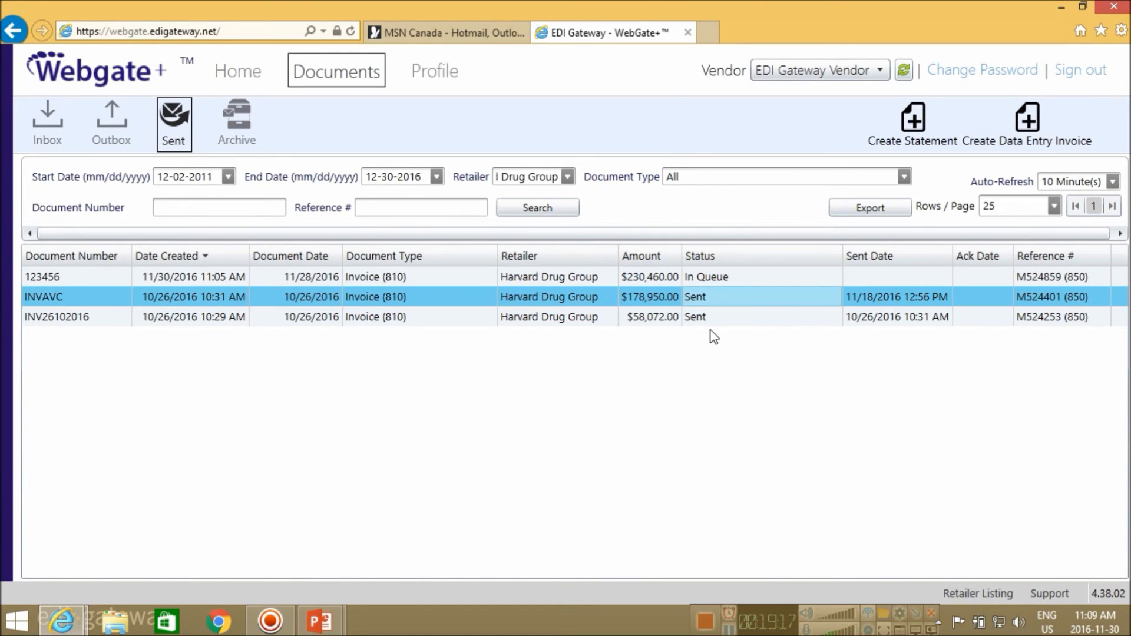
pyautogui.click(714, 283)
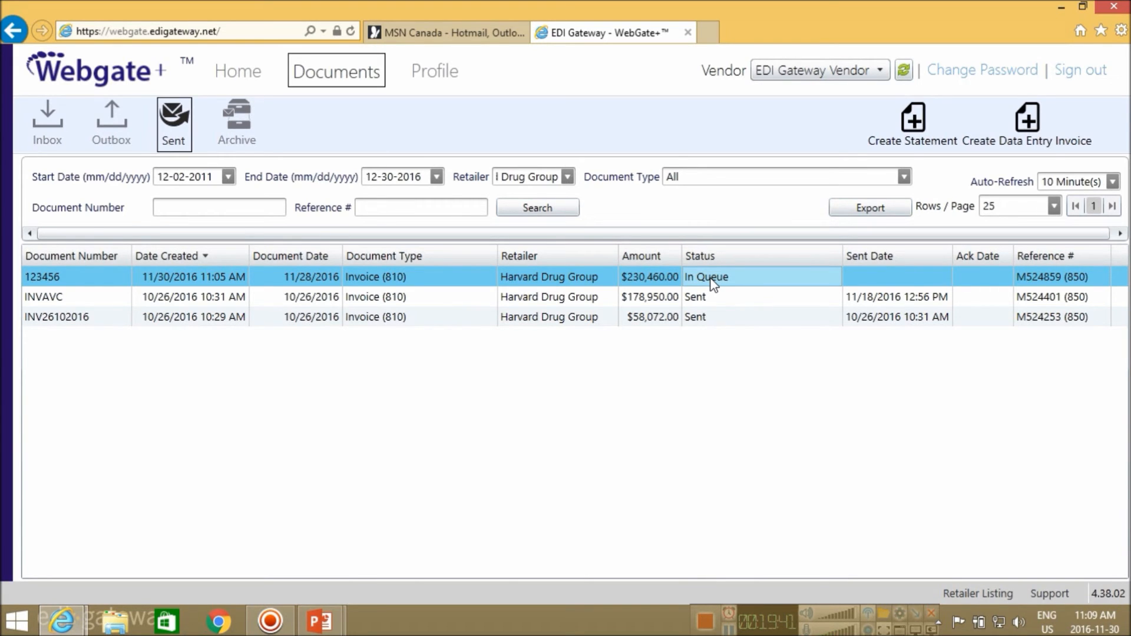
pyautogui.click(720, 297)
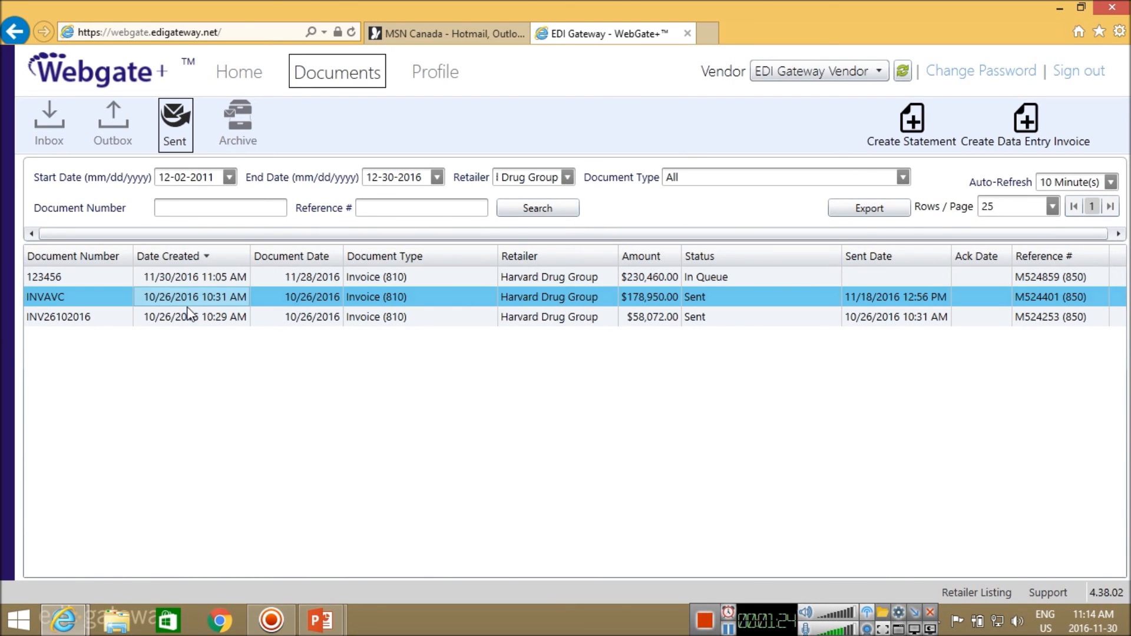
# Archive invoice INV26102016 and confirm it is now listed alone under Archive
pyautogui.click(190, 315)
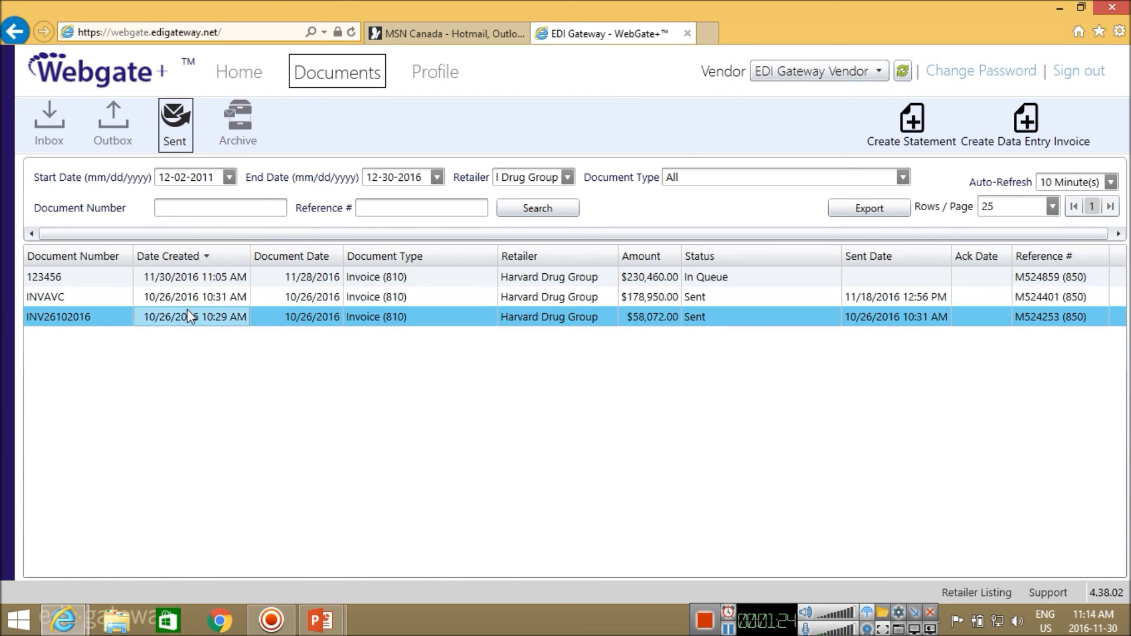
pyautogui.rightClick(188, 321)
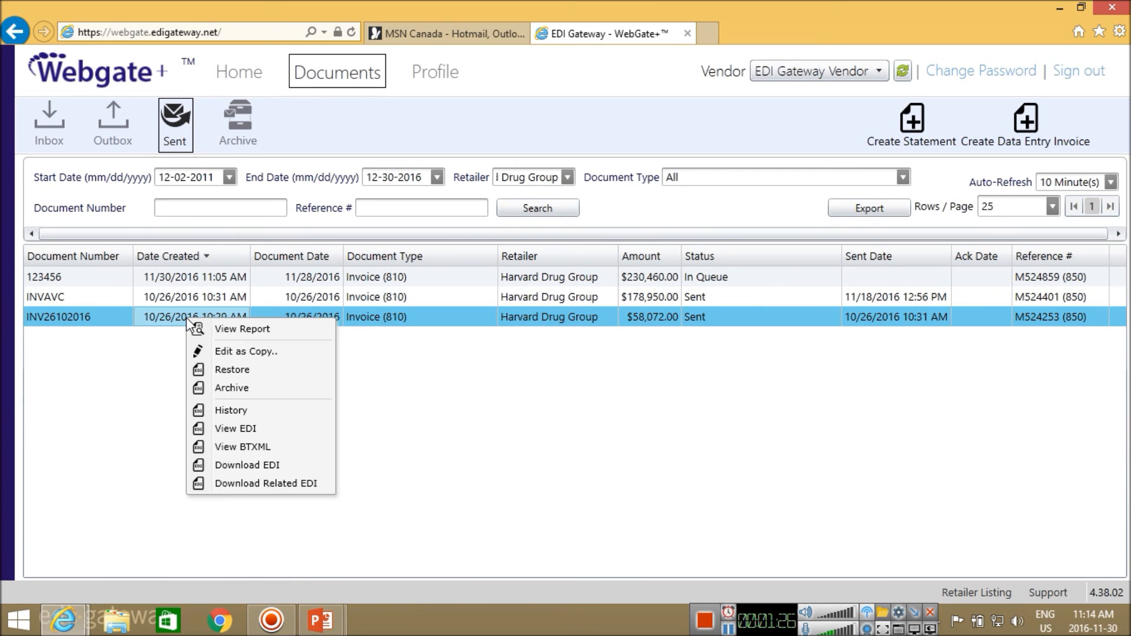
pyautogui.click(236, 392)
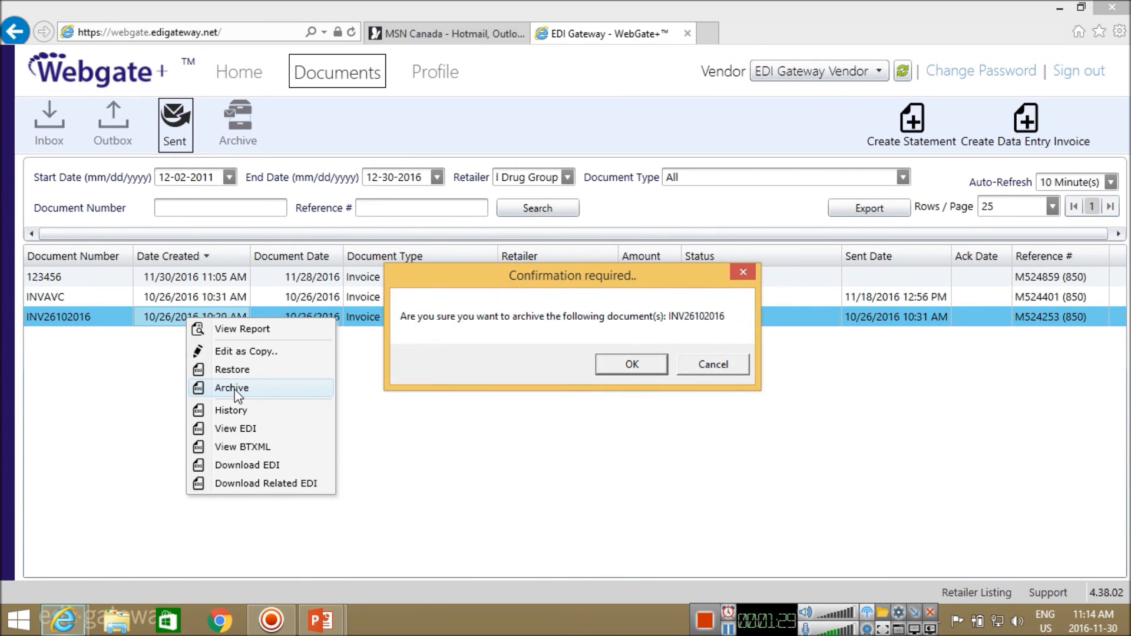
pyautogui.click(635, 367)
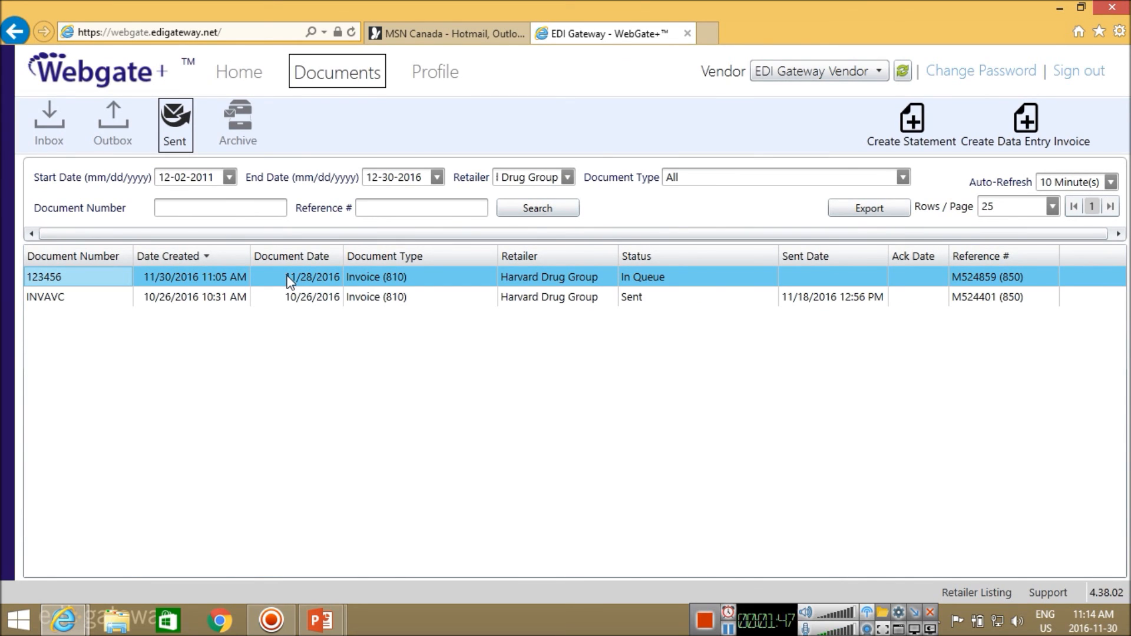
pyautogui.click(250, 144)
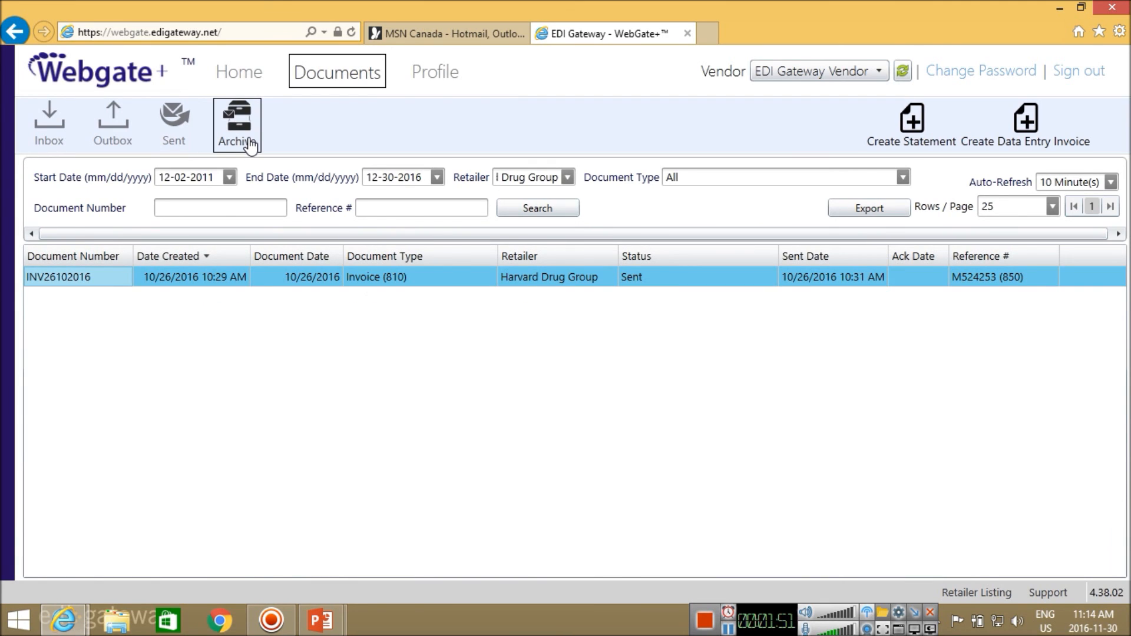
pyautogui.click(219, 282)
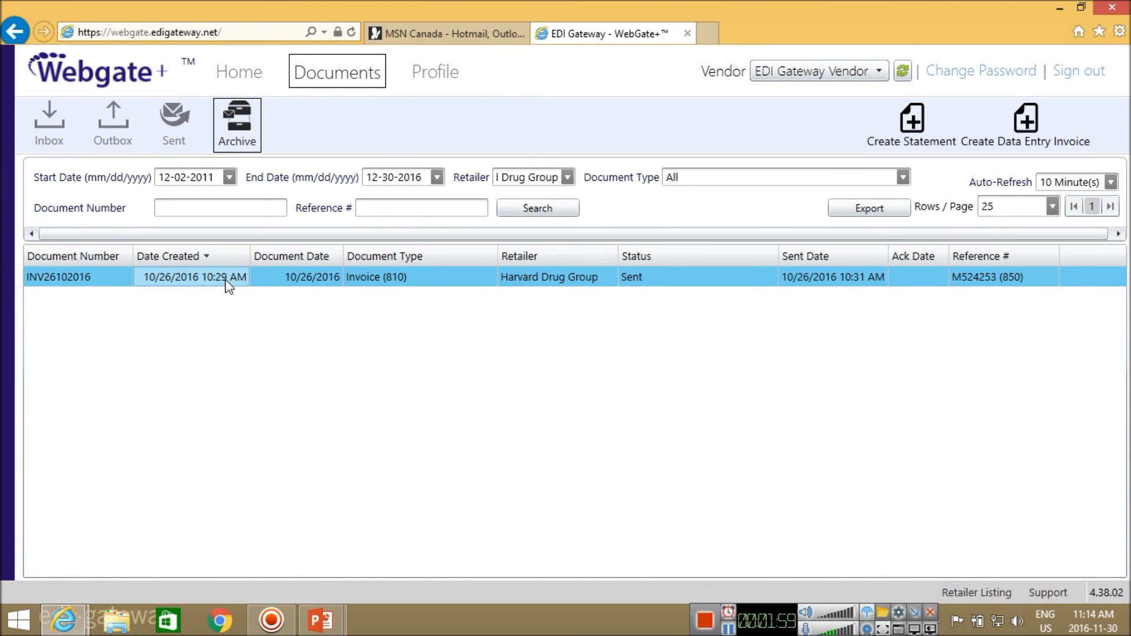